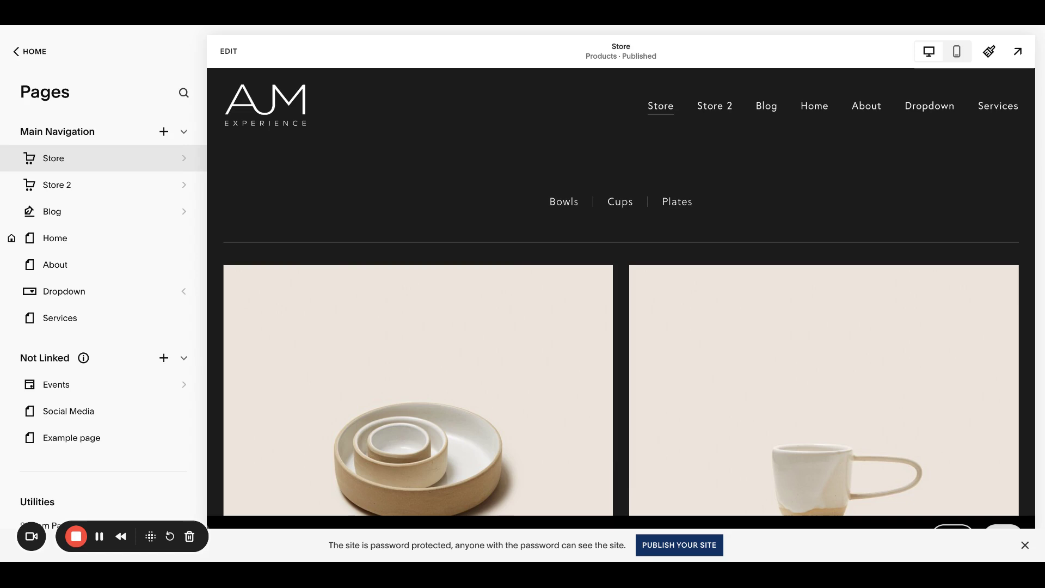
# Open the Custom CSS editor from Website Tools
pyautogui.scroll(-3, 117, 238)
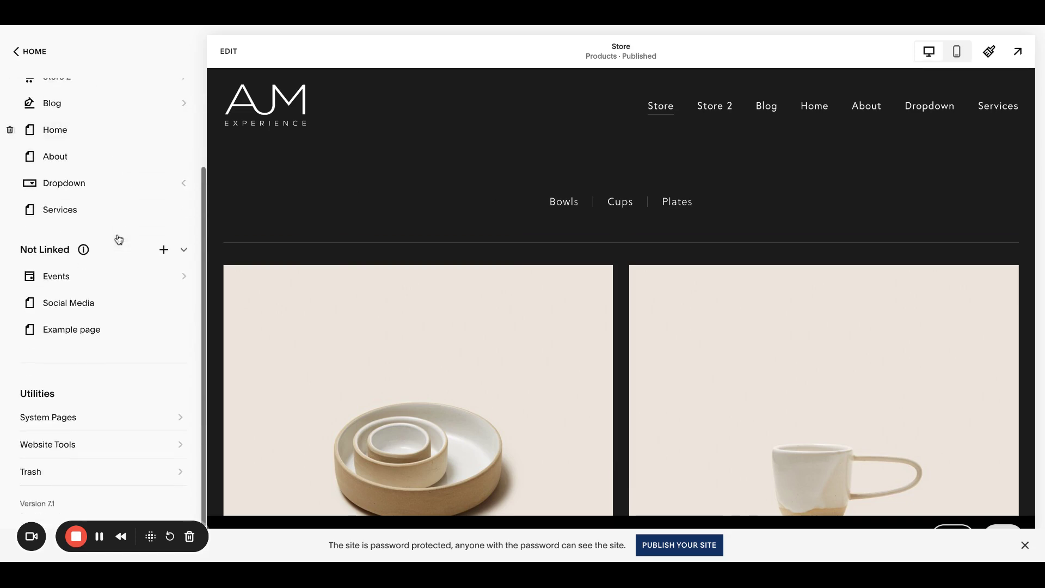
pyautogui.scroll(3, 133, 296)
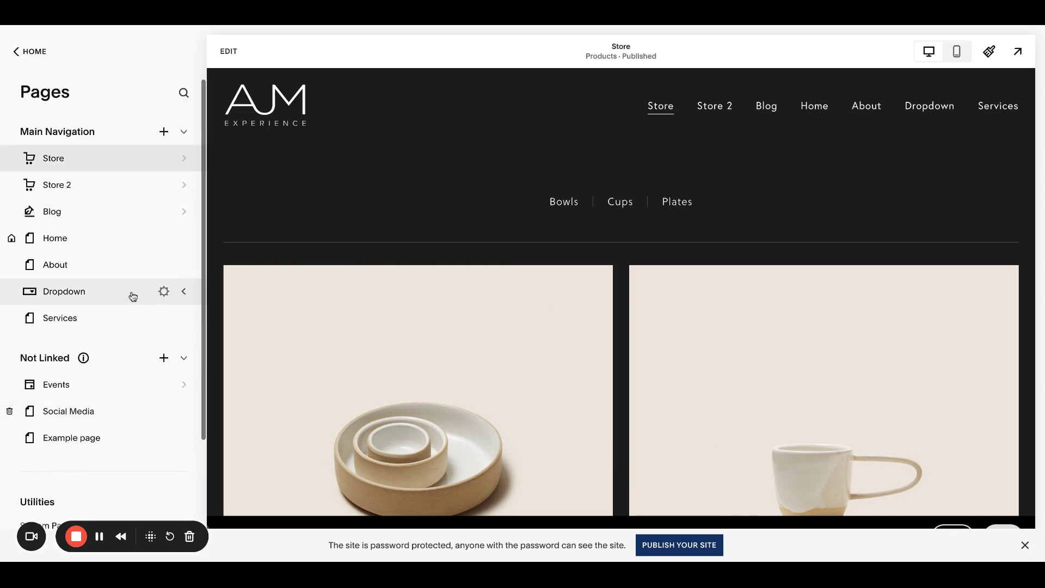
pyautogui.scroll(-3, 107, 250)
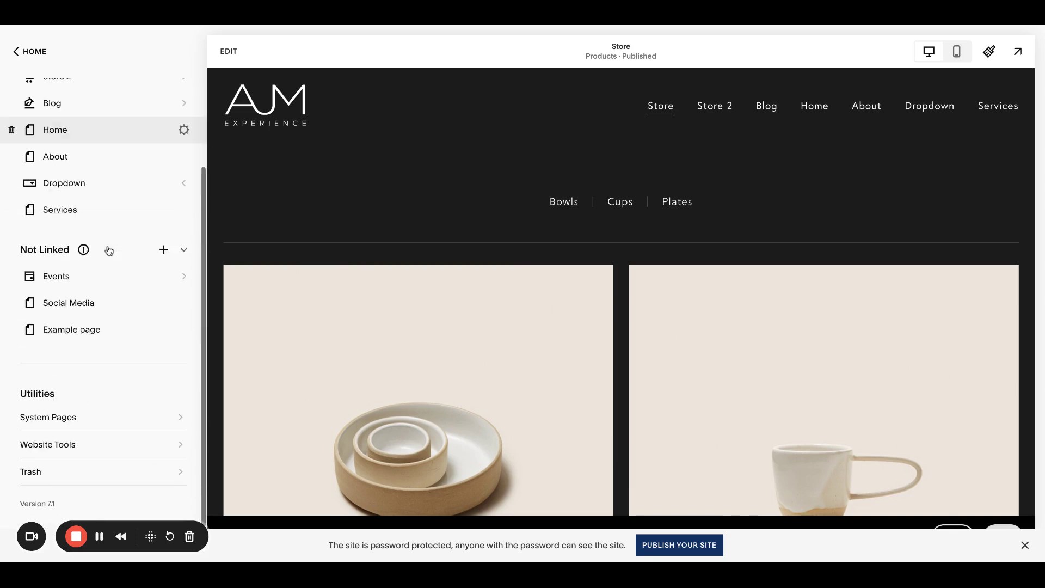
pyautogui.click(126, 447)
pyautogui.click(112, 145)
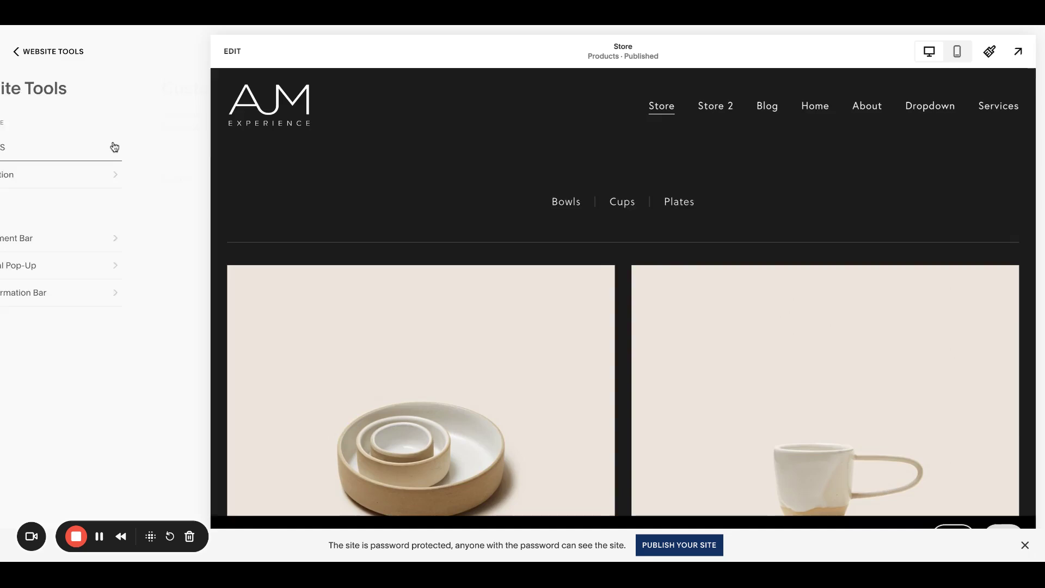
pyautogui.click(125, 241)
# Paste the hide-category-bar snippet, then clear the editor completely
pyautogui.write('// HIDE CATEGORY BAR // .products.collection-content-wrapper .nested-category-children { display: none; }')
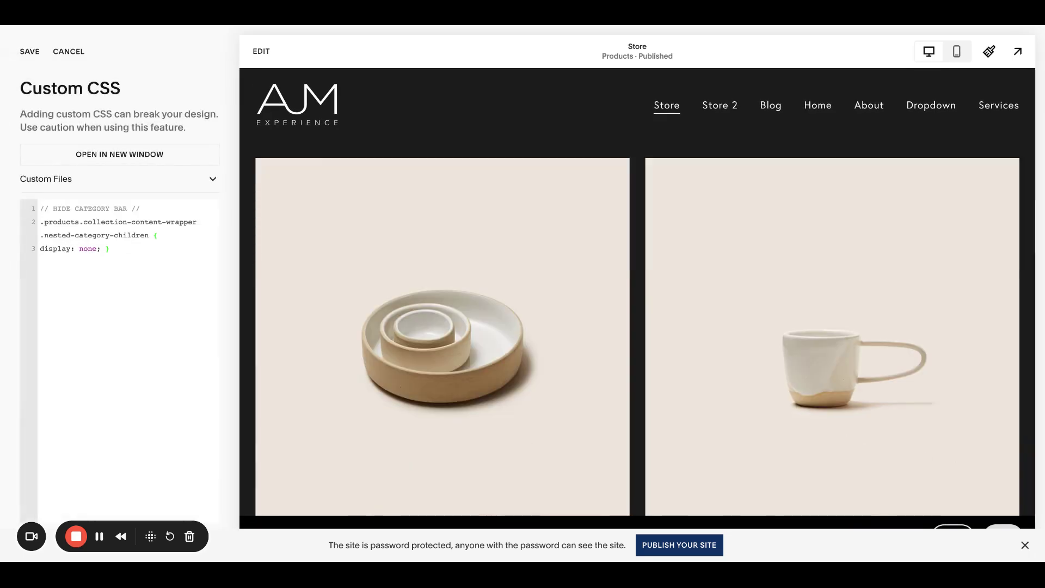
pyautogui.click(158, 235)
pyautogui.hotkey('ctrl', 'a')
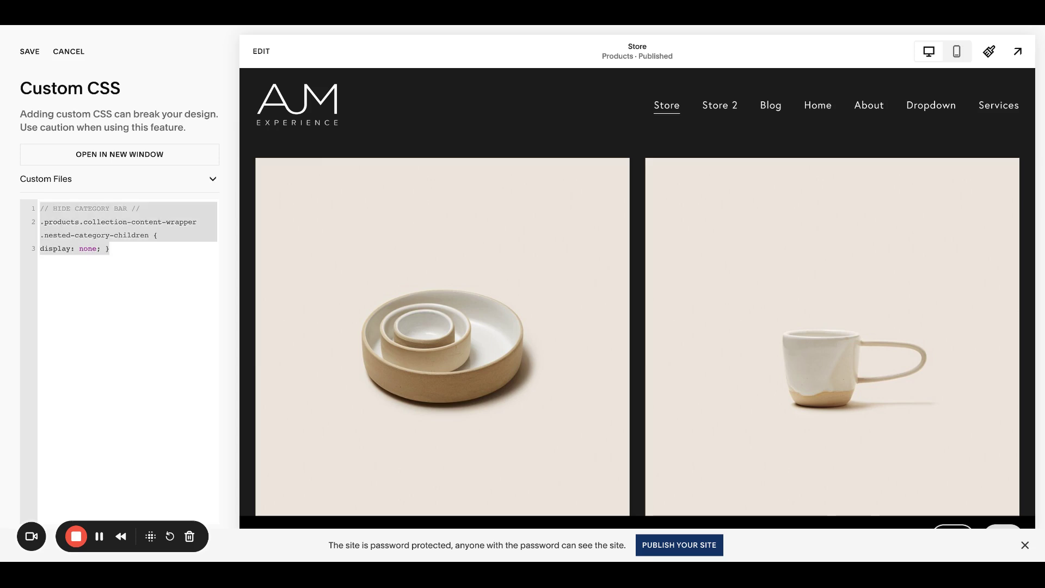
pyautogui.press('BackSpace')
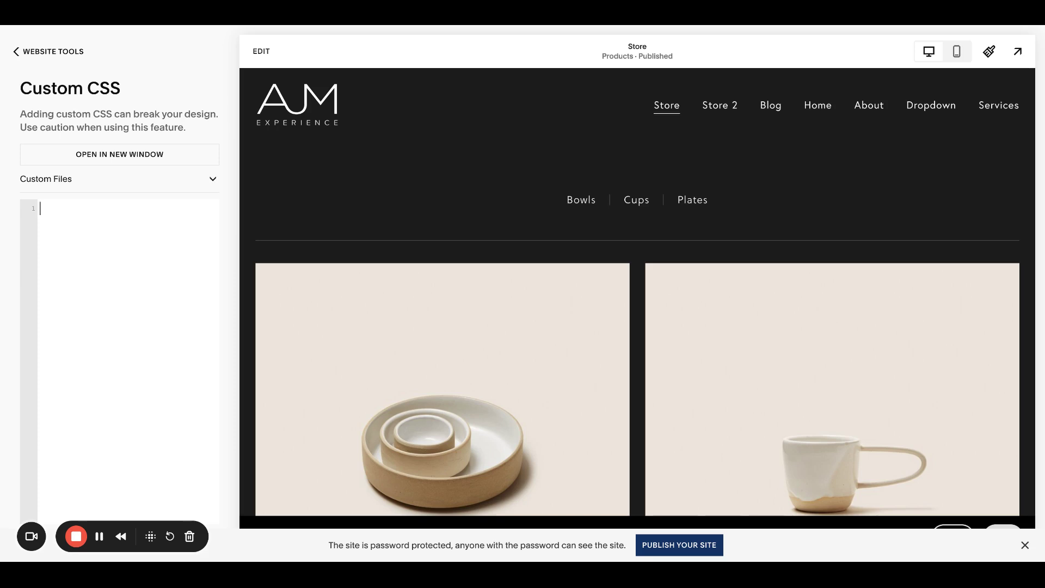
# Paste the black rounded category bar styling rules and remove their blank lines
pyautogui.write('// STYLE THE TOP CATEGORY BAR // .products.collection-content-wrapper .nested-category-children { background: #000000;  color: #ffffff;  border-radius: 8px;  padding: 20px;  font-size: 15px; }')
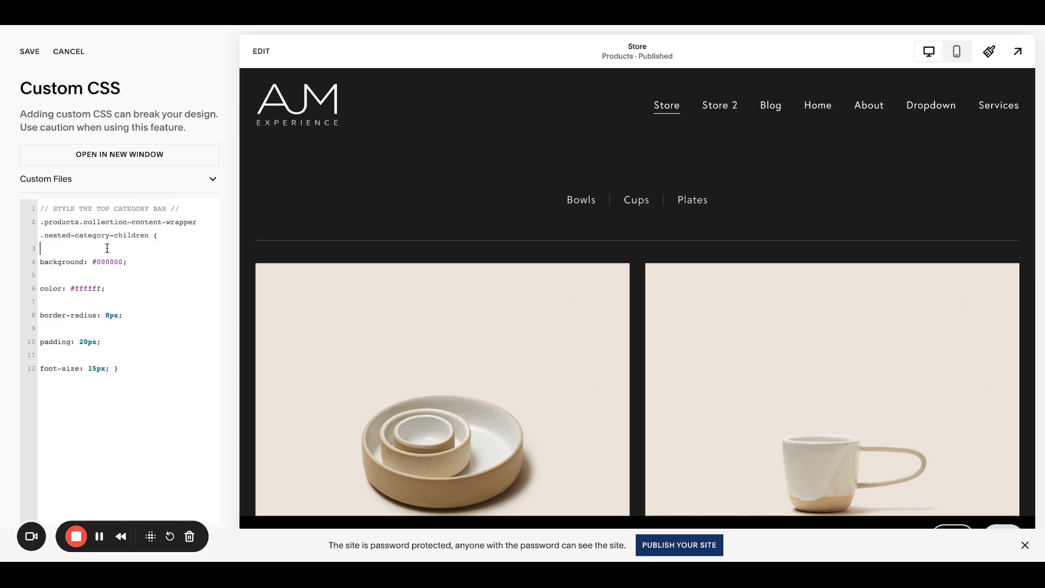
pyautogui.press('BackSpace')
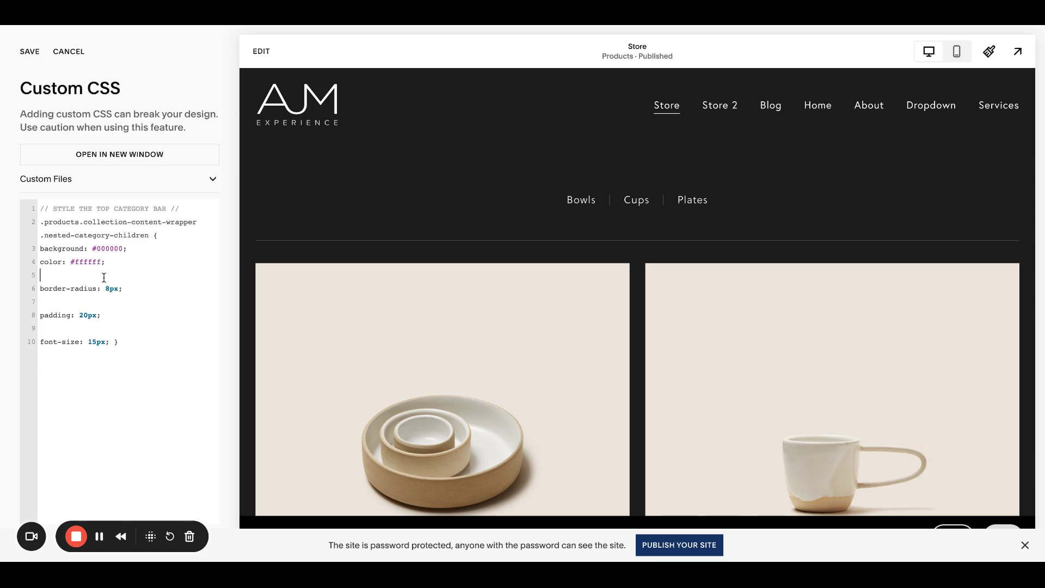
pyautogui.press('Delete')
pyautogui.press('End')
pyautogui.press('Delete')
pyautogui.click(105, 289)
pyautogui.press('Delete')
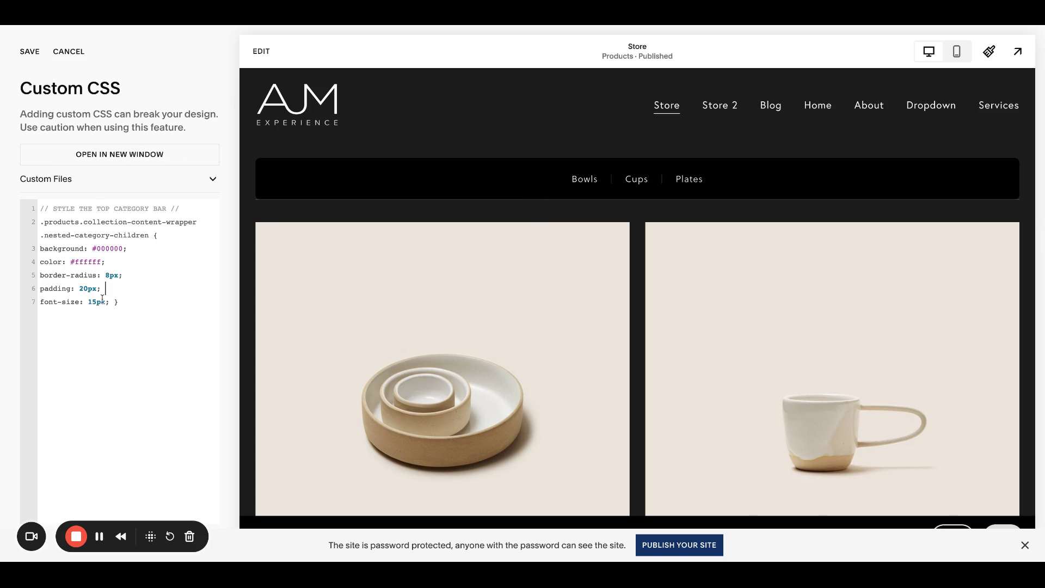
# Try a 20px font size, then set it back to 15px
pyautogui.press('BackSpace')
pyautogui.press('BackSpace')
pyautogui.write('20')
pyautogui.press('BackSpace')
pyautogui.press('BackSpace')
pyautogui.write('15')
pyautogui.click(140, 302)
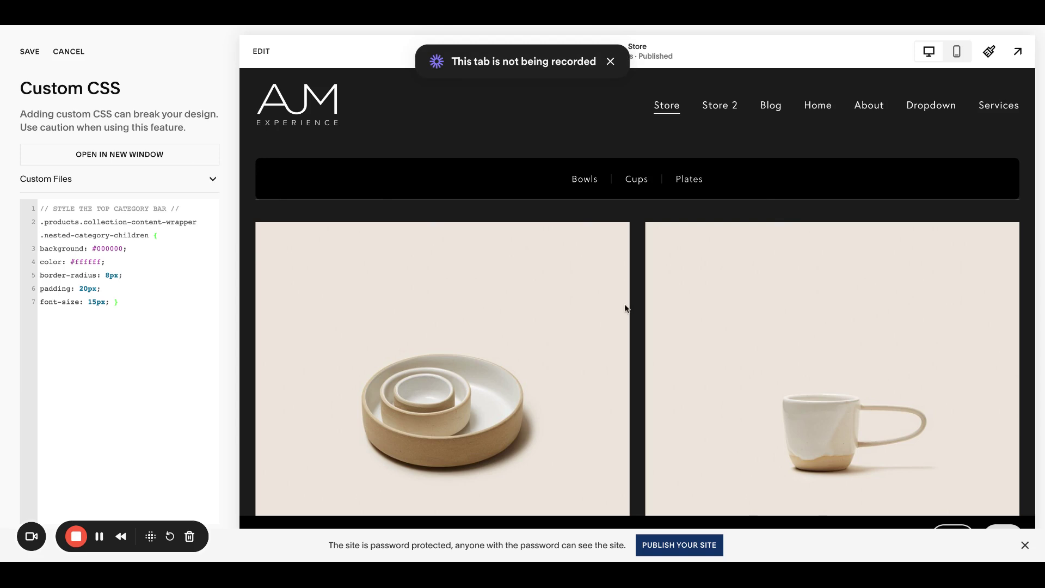
# Add the sticky rule (top 120px, z-index 9999) and test it by scrolling the preview
pyautogui.click(172, 334)
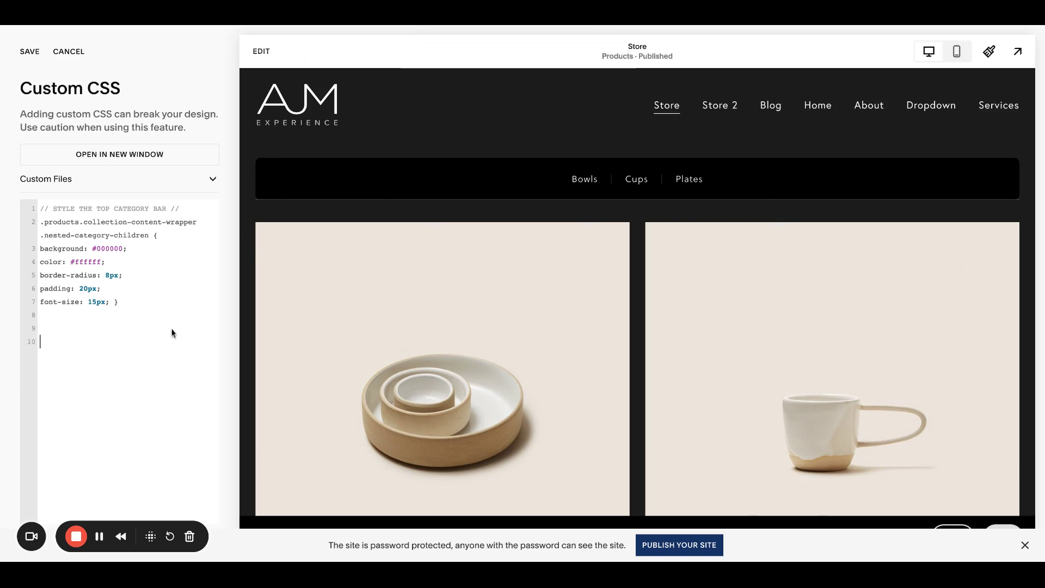
pyautogui.write('// MAKE THE TOP CATEGORY BAR STICKY // // Tip! You may need to adjust the top value // .products.collection-content-wrapper .nested-category-children {  position: -webkit-sticky; position: sticky; top: 120px; z-index: 9999; }')
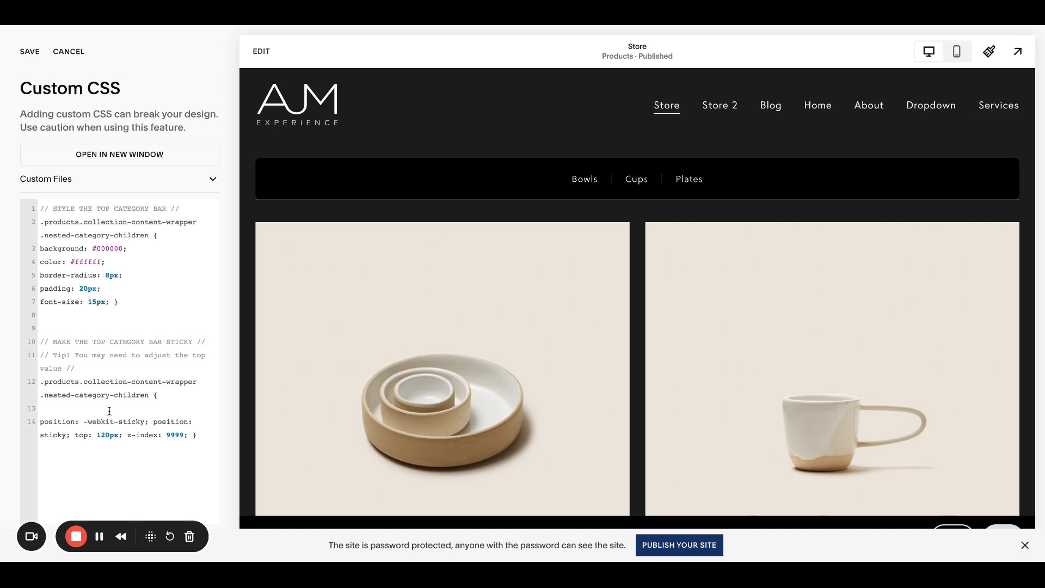
pyautogui.click(109, 411)
pyautogui.press('BackSpace')
pyautogui.moveTo(41, 343); pyautogui.dragTo(205, 423)
pyautogui.press('BackSpace')
pyautogui.scroll(-2, 521, 210)
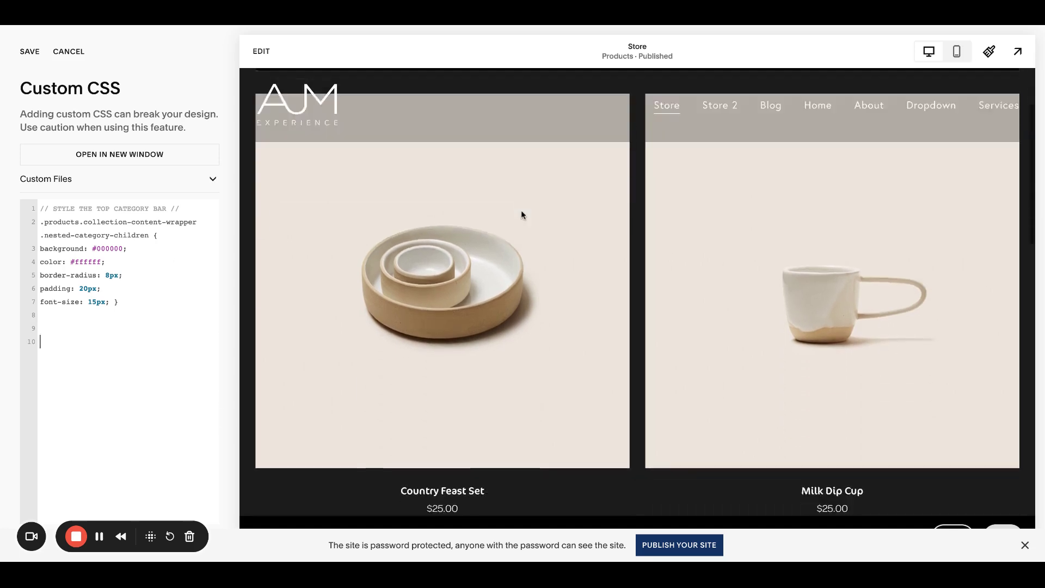
pyautogui.scroll(-3, 520, 211)
pyautogui.scroll(10, 521, 210)
pyautogui.hotkey('ctrl', 'z')
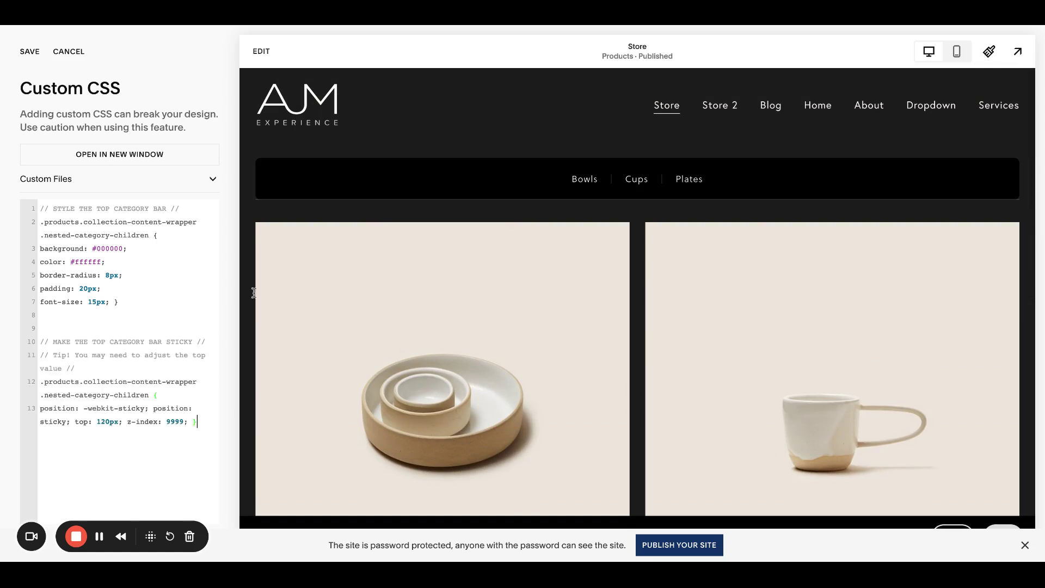
pyautogui.scroll(-6, 397, 259)
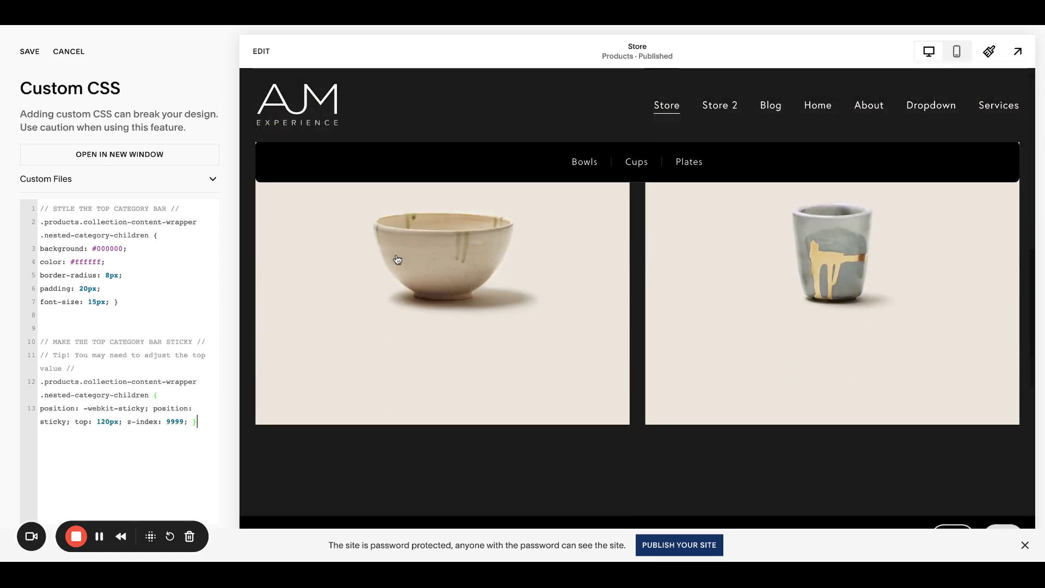
pyautogui.scroll(-5, 395, 264)
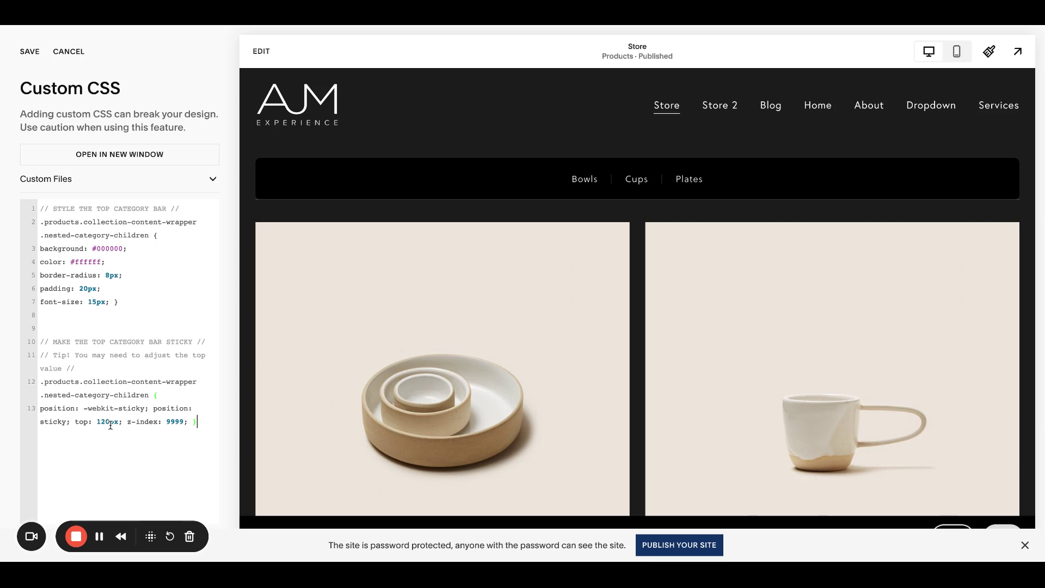
# Add a drop-shadow rule for the category bar, then delete it again
pyautogui.moveTo(111, 426); pyautogui.dragTo(96, 424)
pyautogui.click(112, 424)
pyautogui.write('// ADD DROP SHADOW TO TOP CATEGORY BAR // .products.collection-content-wrapper .nested-category-children {  -webkit-filter: drop-shadow(2px 3px 4px rgb(0, 0, 0));  filter: drop-shadow(2px 3px 4px rgba(0, 0, 0, .3)); }')
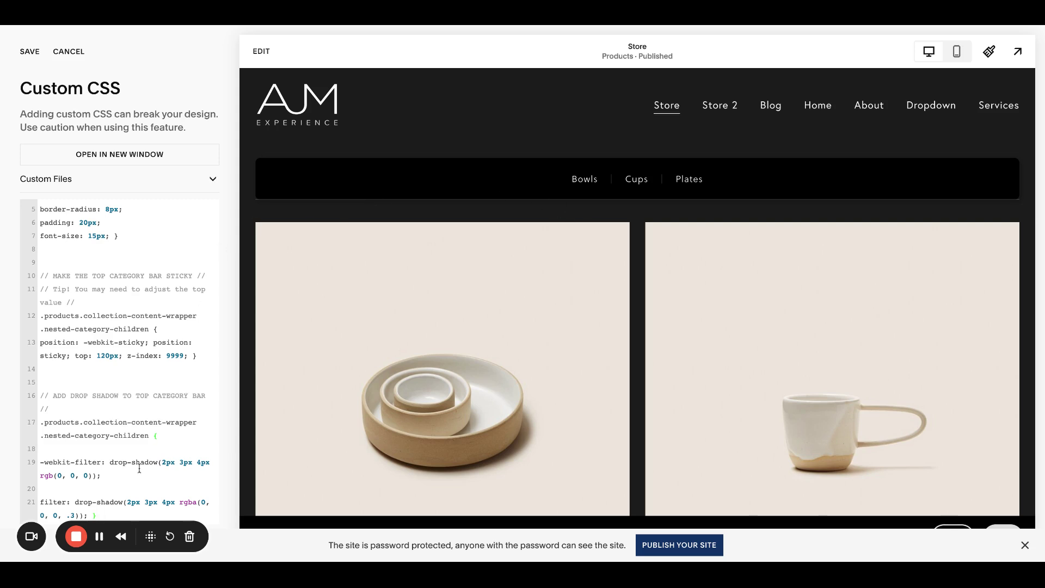
pyautogui.moveTo(114, 513); pyautogui.dragTo(41, 396)
pyautogui.press('BackSpace')
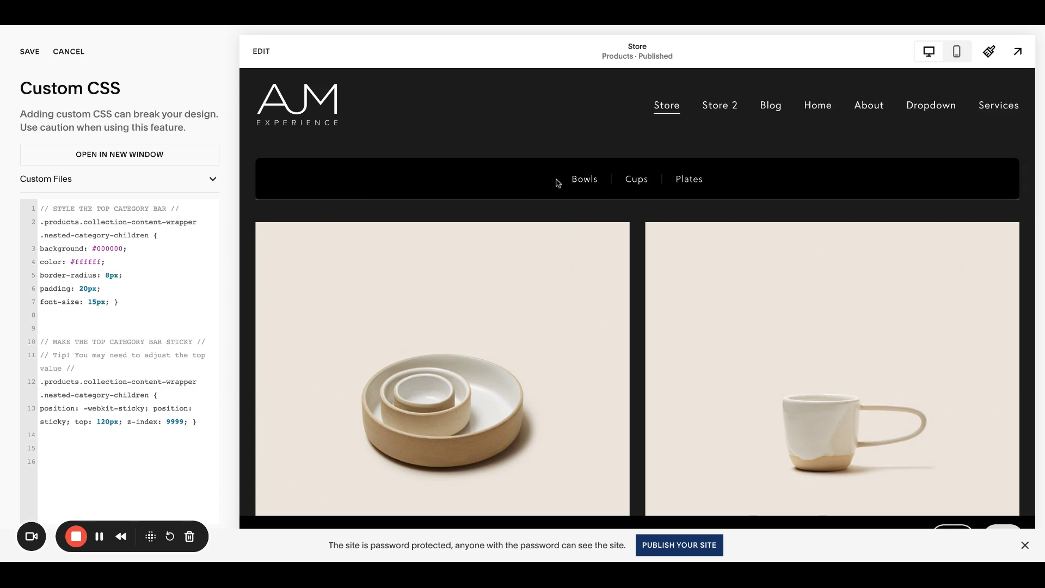
# Add the solid #00b2bc underline rule for .nested-category-breadcrumb-list-item and save the CSS
pyautogui.write('// UNDERLINE TOP CATEGORY BAR LINKS // .nested-category-breadcrumb-list-item {text-decoration: underline solid #00b2bc;}')
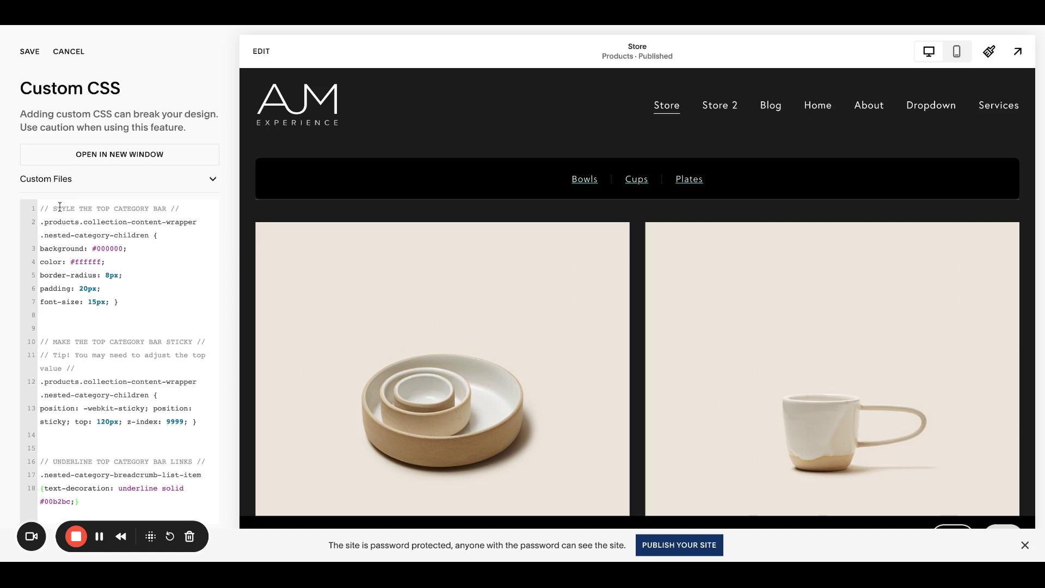
pyautogui.hotkey('ctrl', 'a')
pyautogui.press('BackSpace')
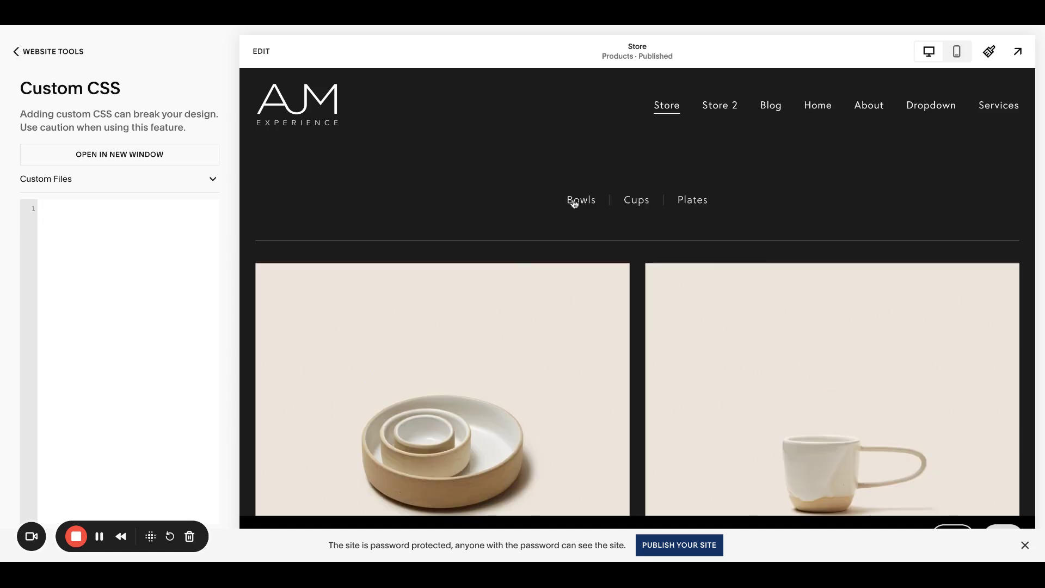
pyautogui.hotkey('ctrl', 'z')
pyautogui.click(174, 291)
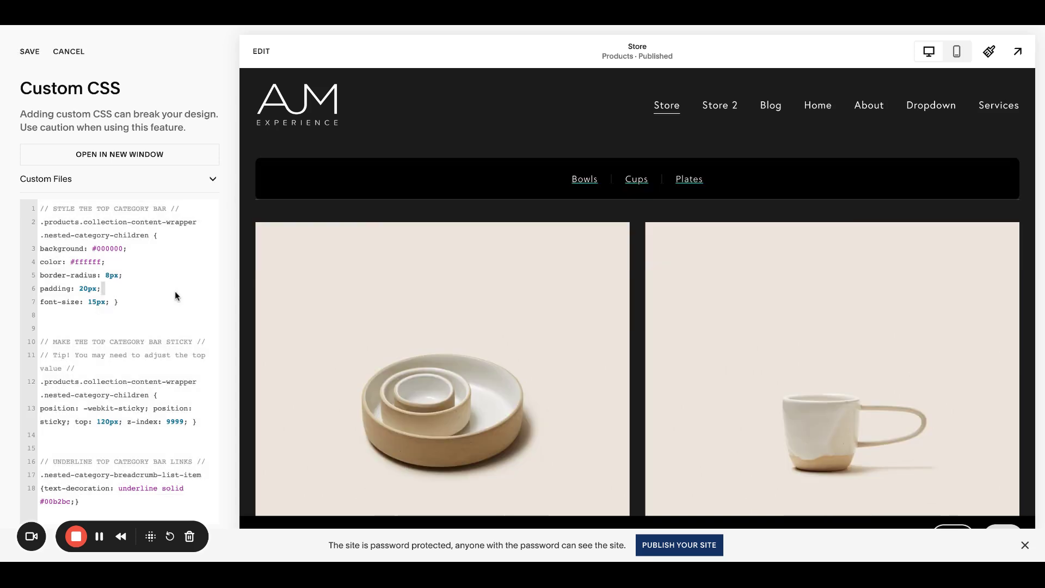
pyautogui.click(30, 51)
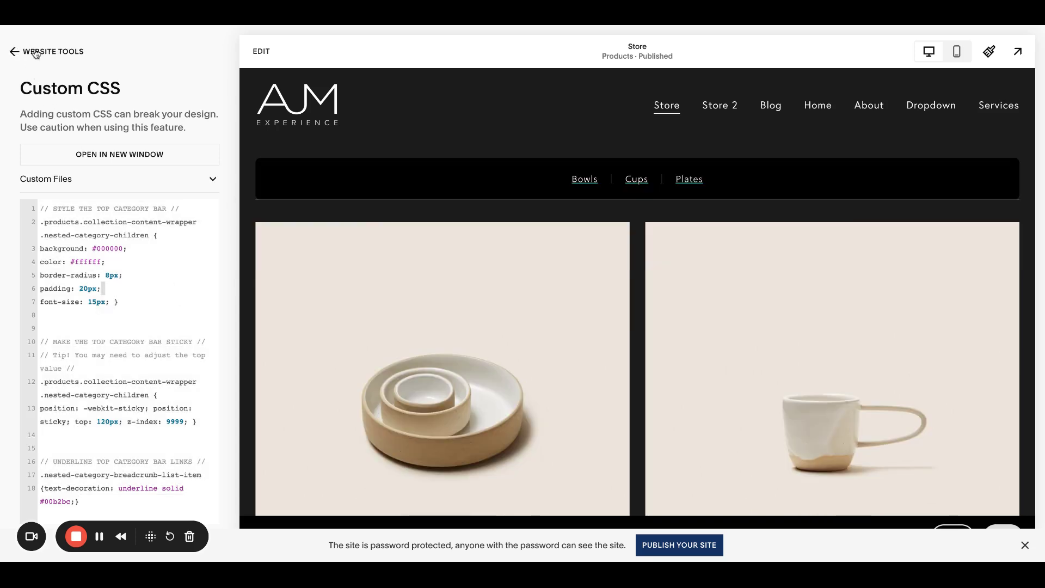
# Open Store 2 for editing and give its product section the Dark 1 colour theme
pyautogui.click(35, 52)
pyautogui.click(35, 51)
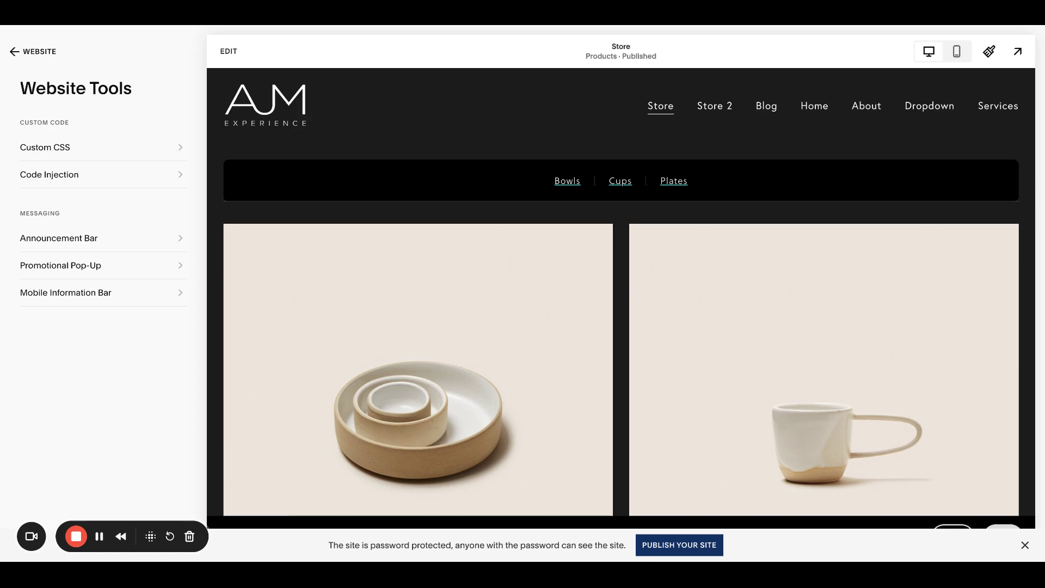
pyautogui.click(718, 107)
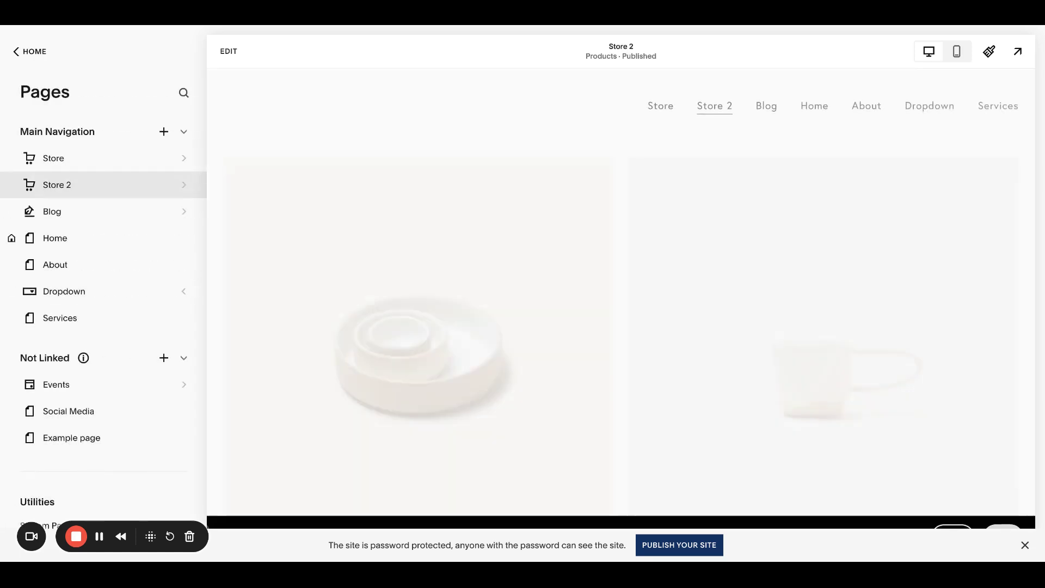
pyautogui.click(229, 51)
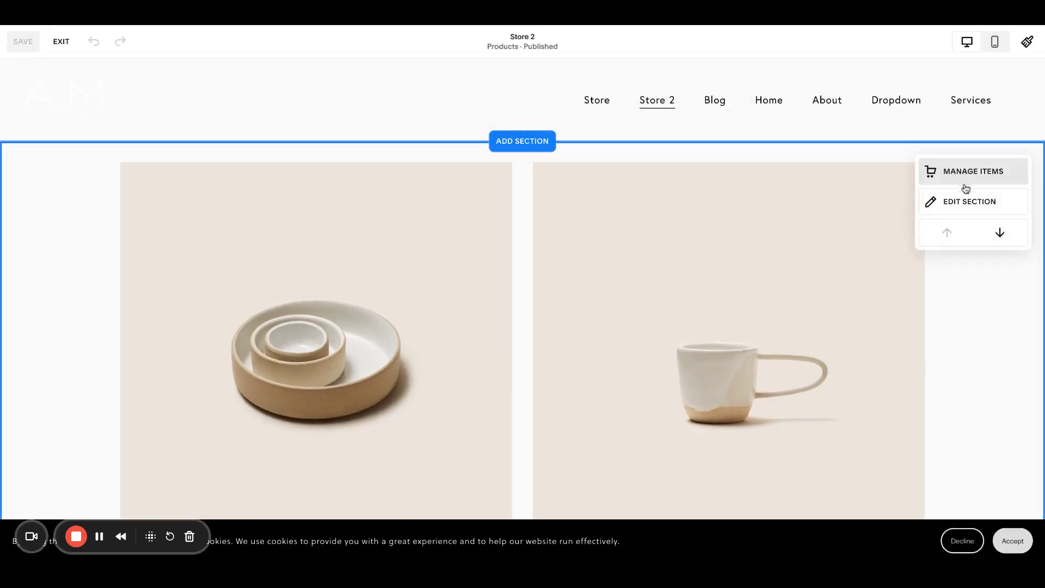
pyautogui.click(961, 204)
pyautogui.click(910, 205)
pyautogui.scroll(-4, 952, 343)
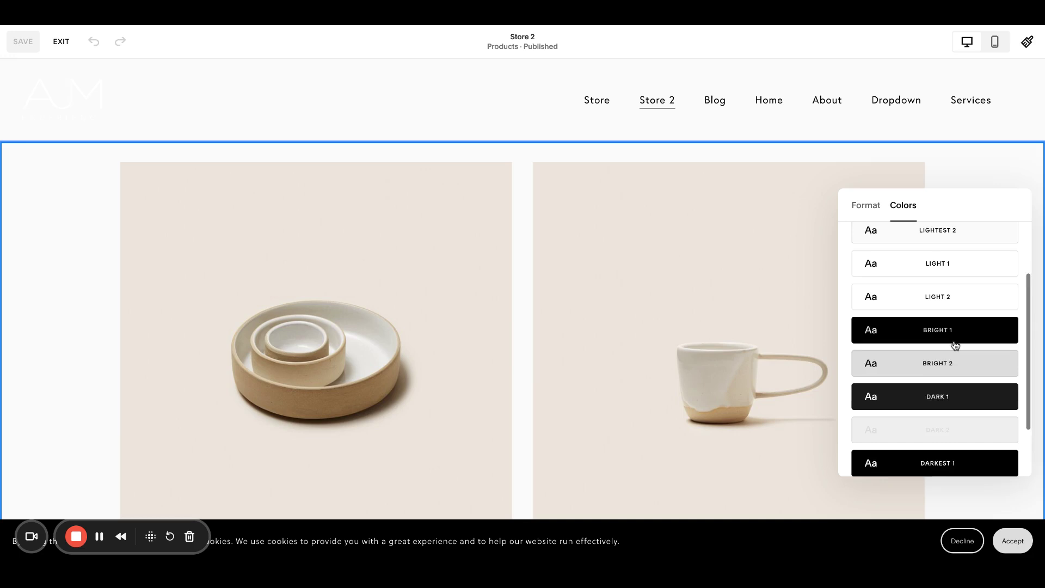
pyautogui.click(942, 355)
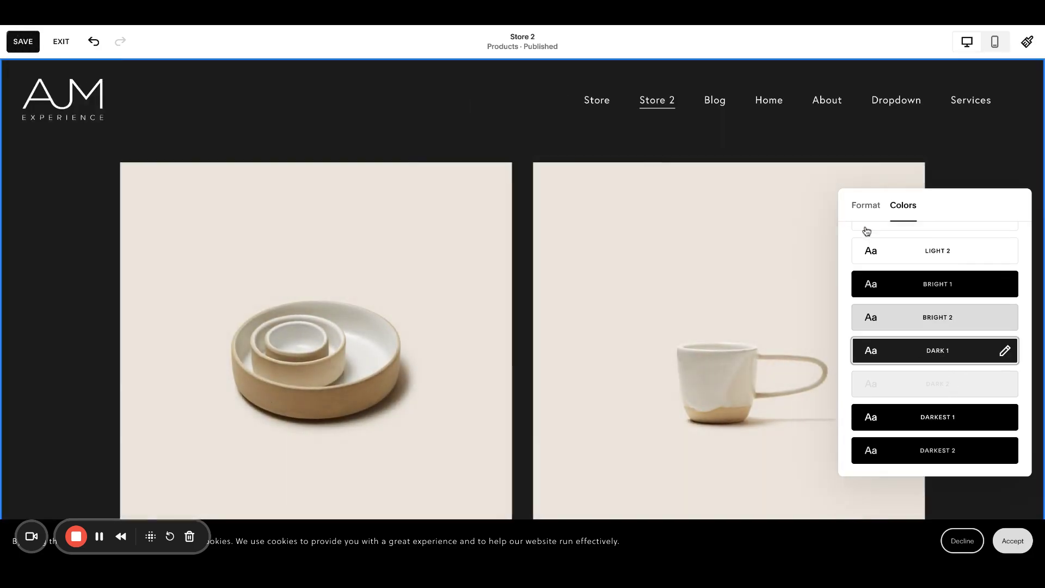
# Set the section's Categories Type to Top and save the page
pyautogui.click(866, 206)
pyautogui.scroll(-5, 926, 362)
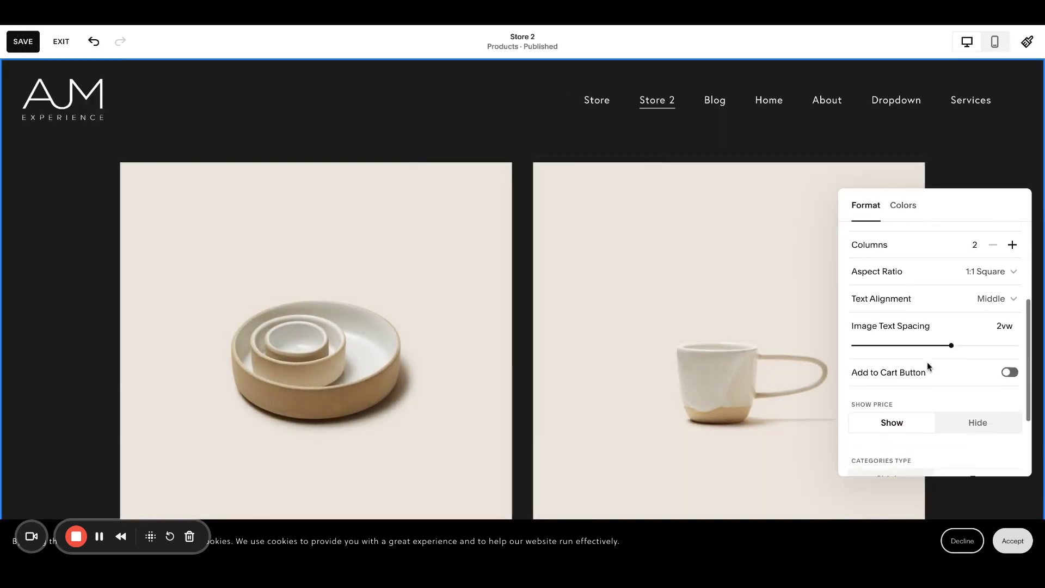
pyautogui.click(978, 369)
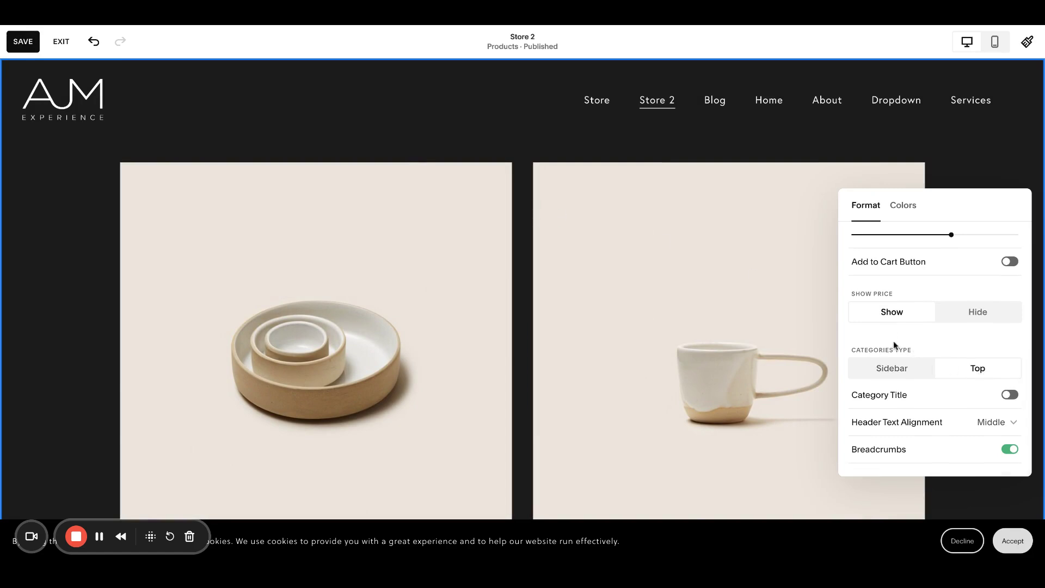
pyautogui.click(38, 45)
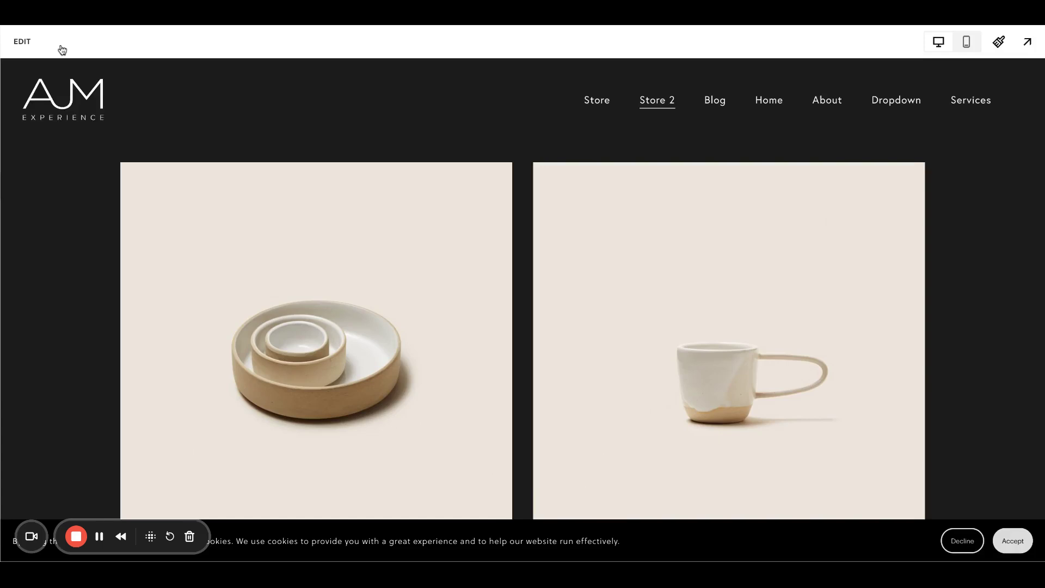
# Open the Store 2 page settings at its Categories list
pyautogui.click(61, 43)
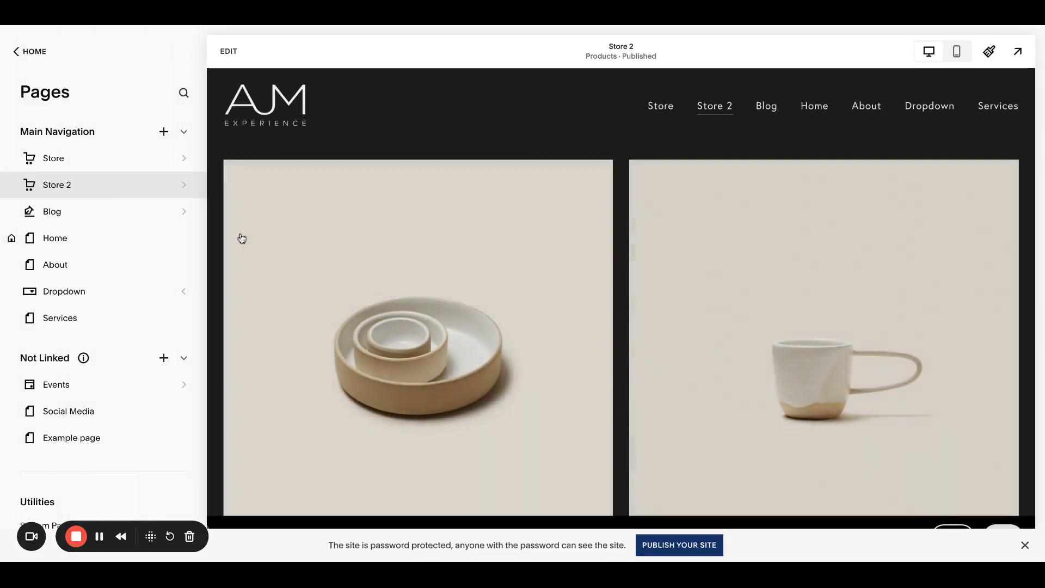
pyautogui.scroll(-2, 152, 207)
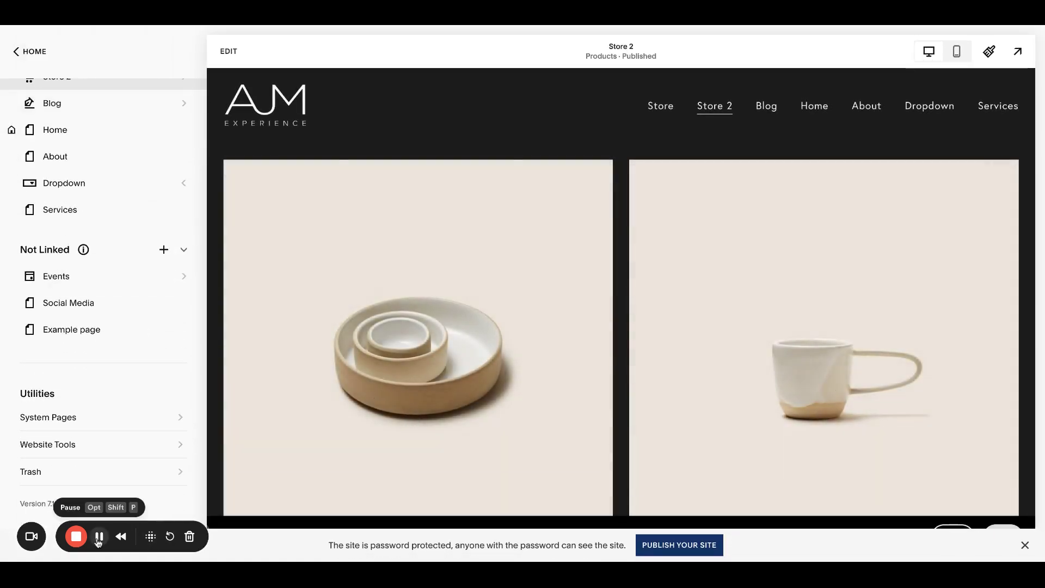
pyautogui.scroll(2, 164, 188)
pyautogui.click(165, 187)
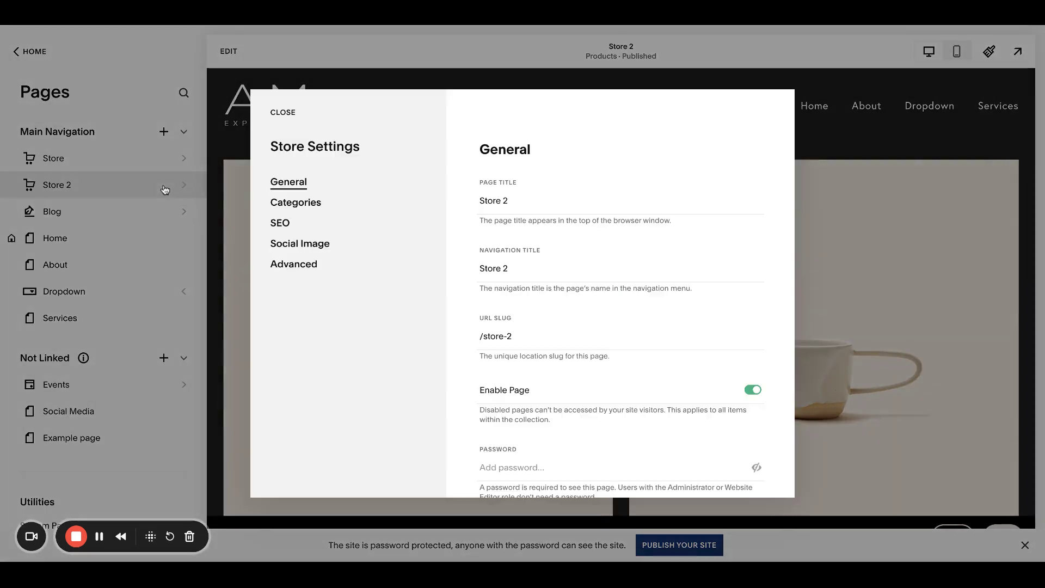
pyautogui.click(305, 204)
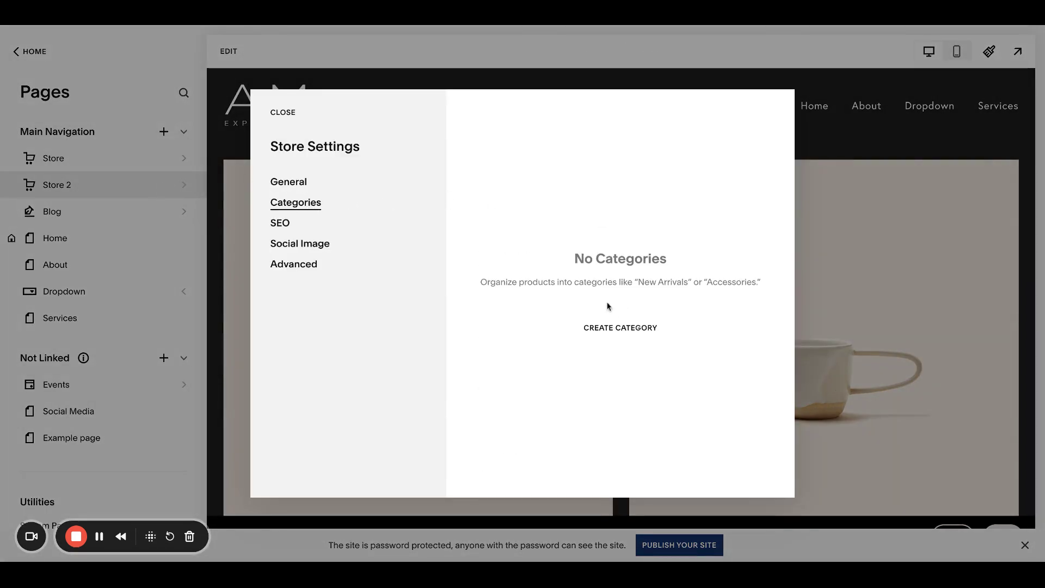
# Create the categories 'Test Category' and 'Other Category', then close the settings
pyautogui.click(613, 327)
pyautogui.write('Tes')
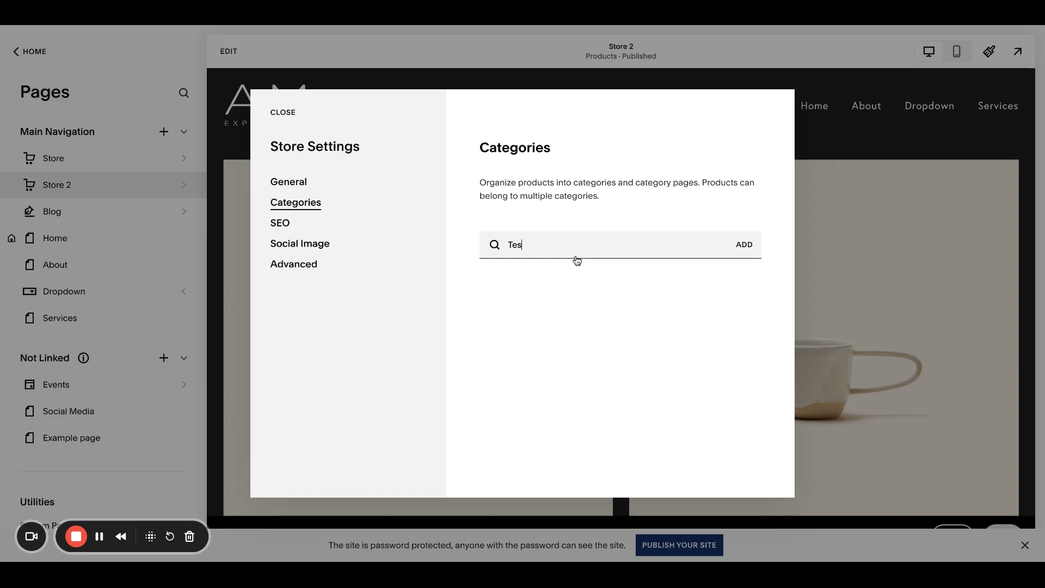
pyautogui.write('t Category')
pyautogui.press('Return')
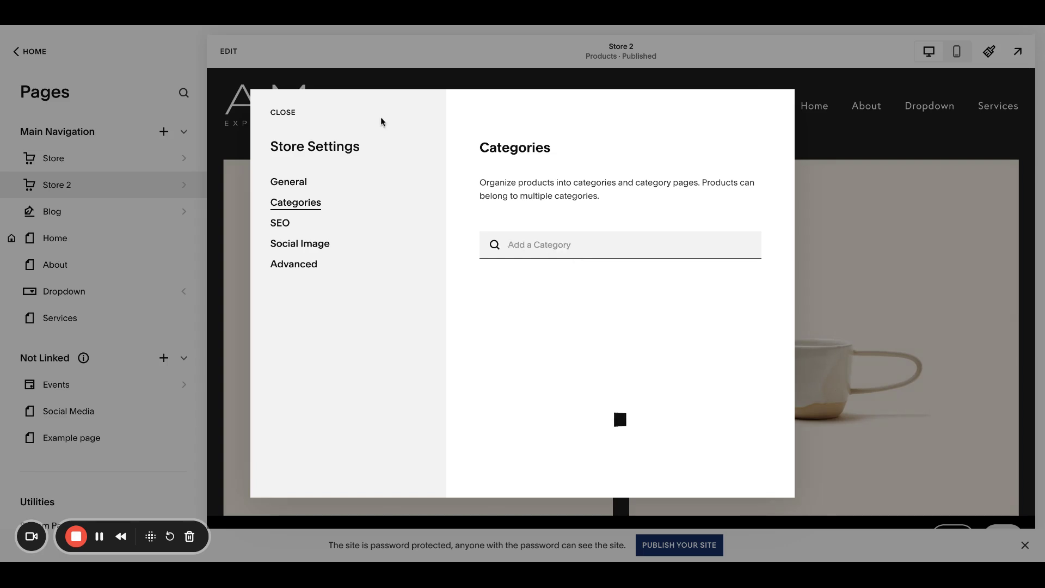
pyautogui.write('Other')
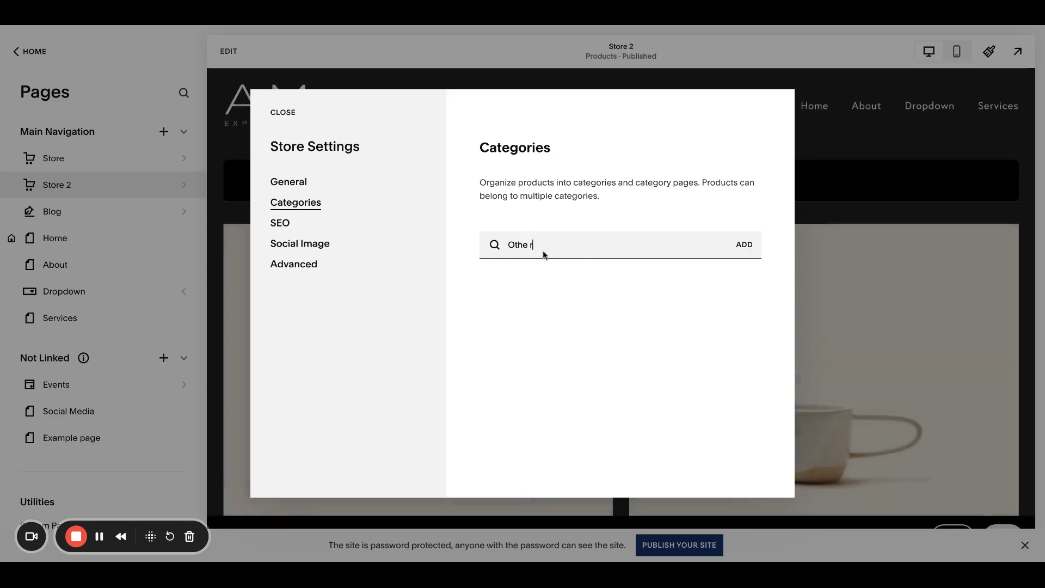
pyautogui.write(' Category')
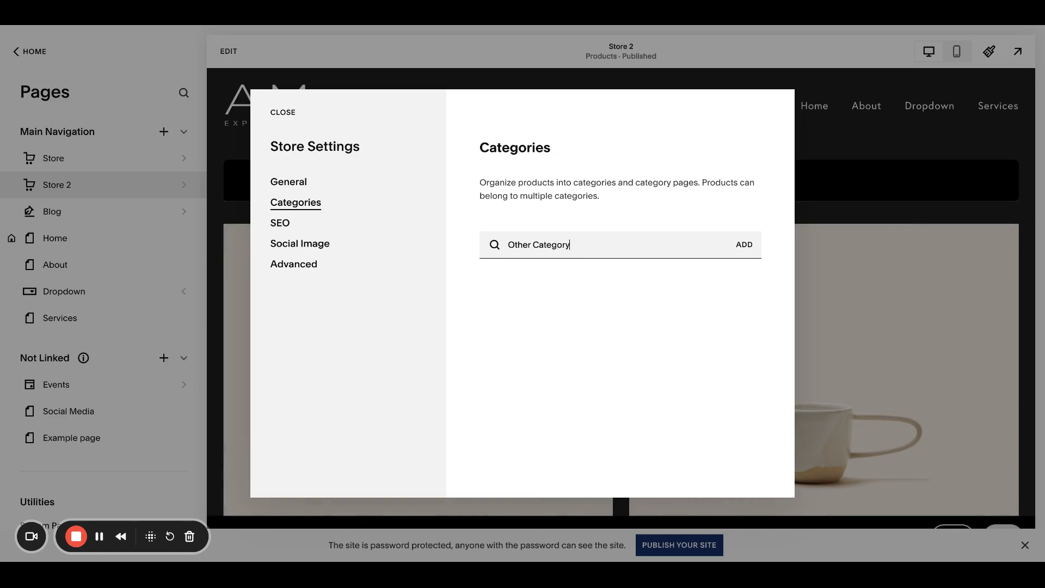
pyautogui.press('Return')
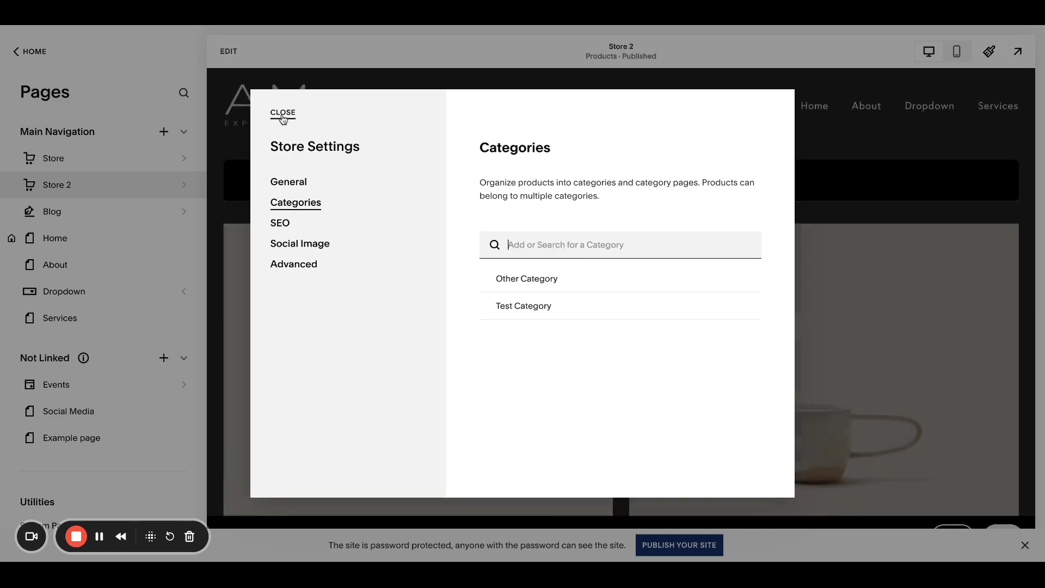
pyautogui.click(282, 110)
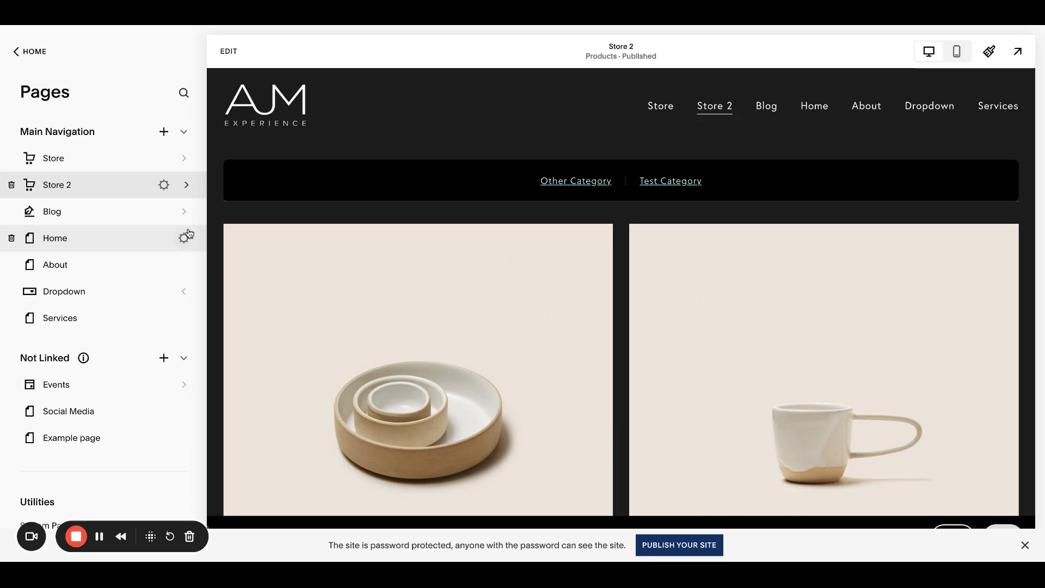
# With the Store page showing, reopen Custom CSS and copy the section[data-section-id] selector via the ID finder
pyautogui.click(124, 172)
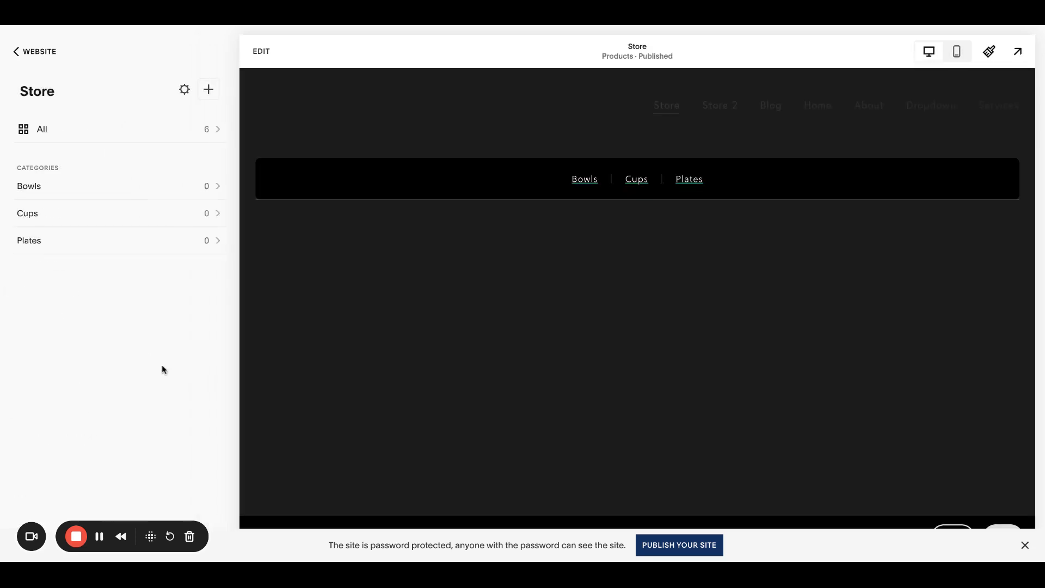
pyautogui.press('Escape')
pyautogui.scroll(-2, 118, 309)
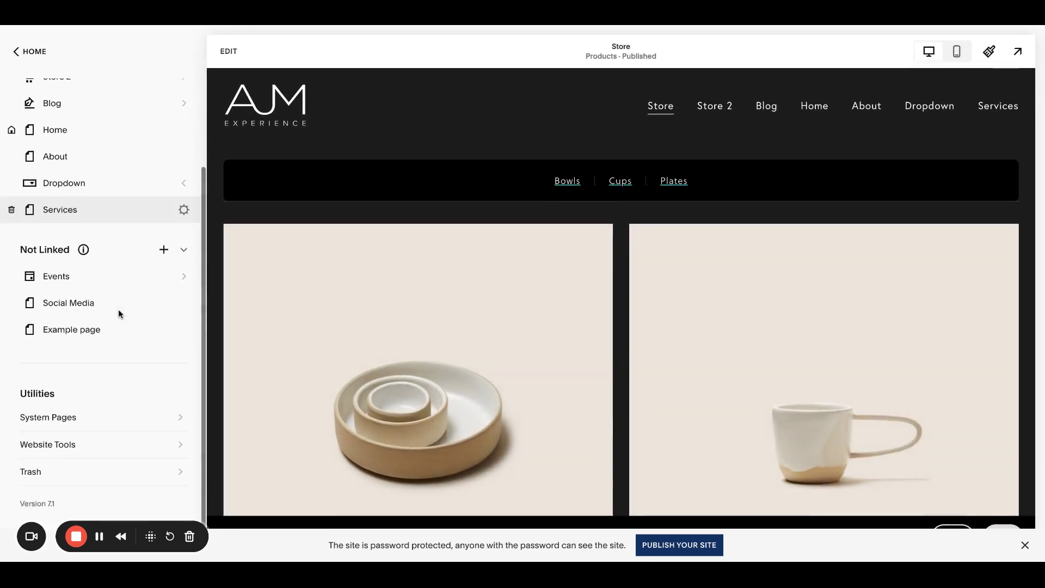
pyautogui.click(120, 448)
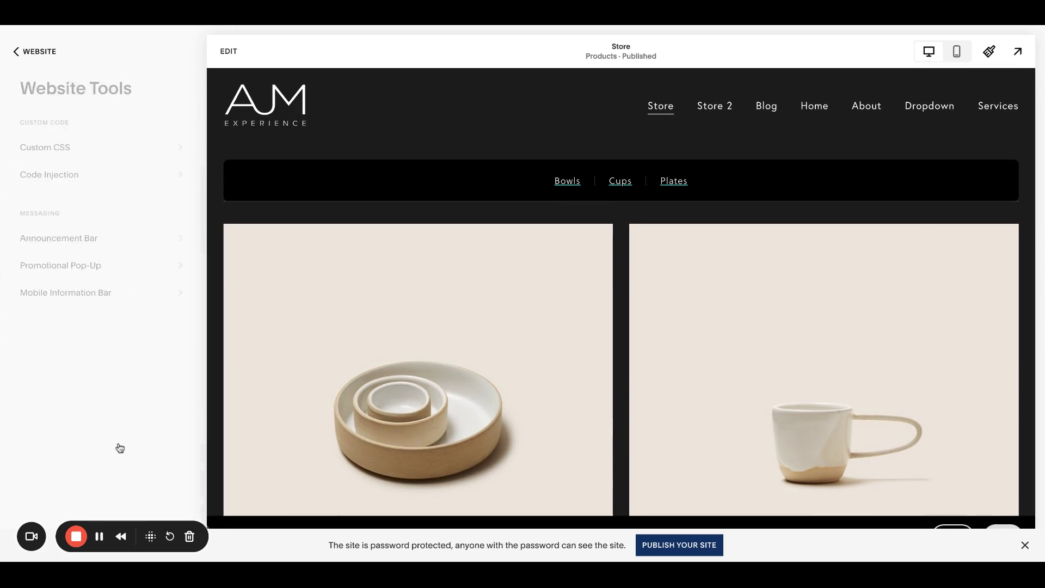
pyautogui.click(106, 148)
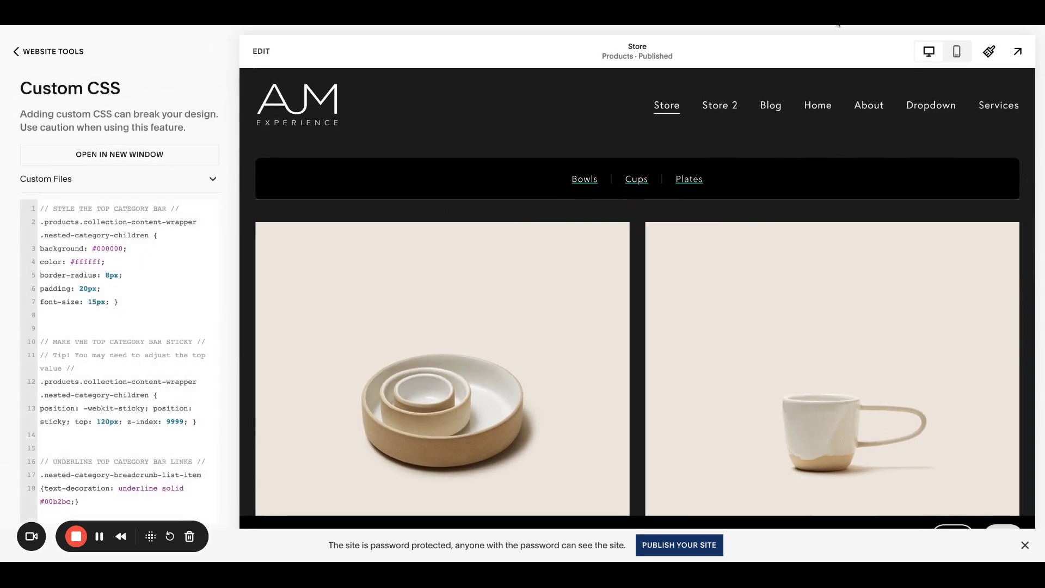
pyautogui.click(838, 25)
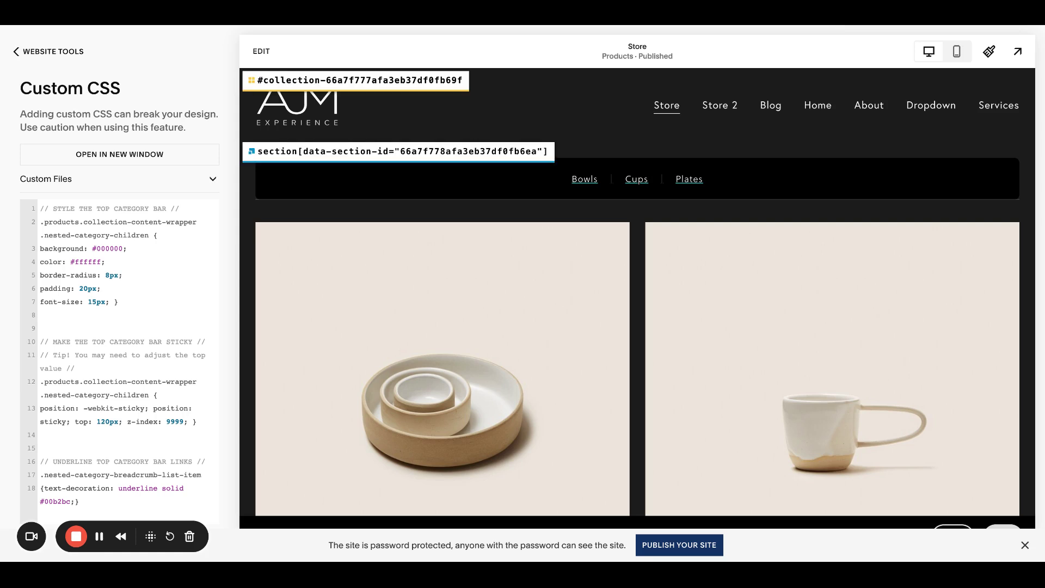
pyautogui.click(398, 151)
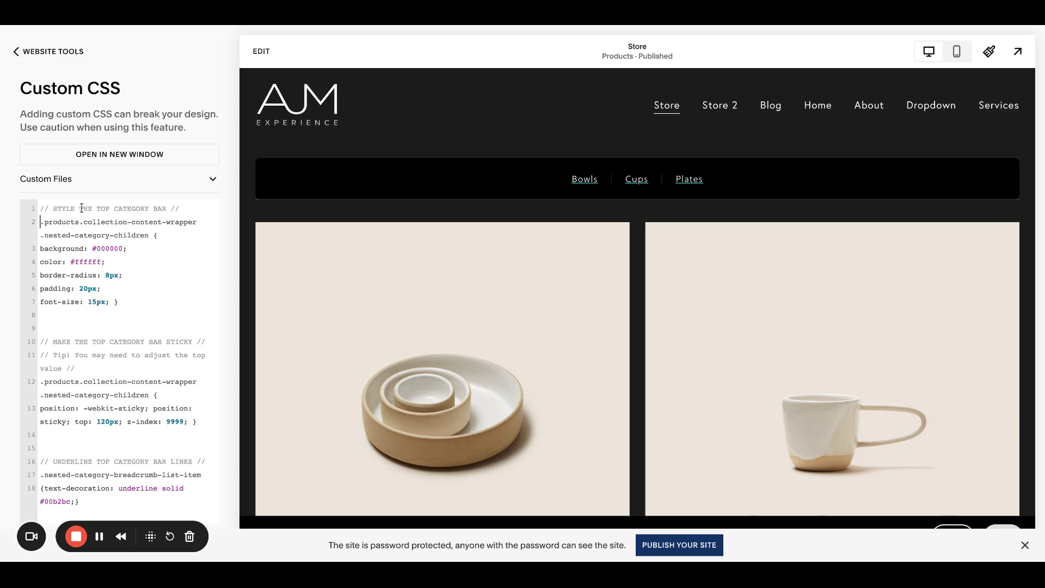
# Prefix the box, sticky and underline rules with the section[data-section-id] selector and save
pyautogui.write('section[data-section-id="66a7f778afa3eb37df0fb6ea"]')
pyautogui.scroll(-1, 78, 282)
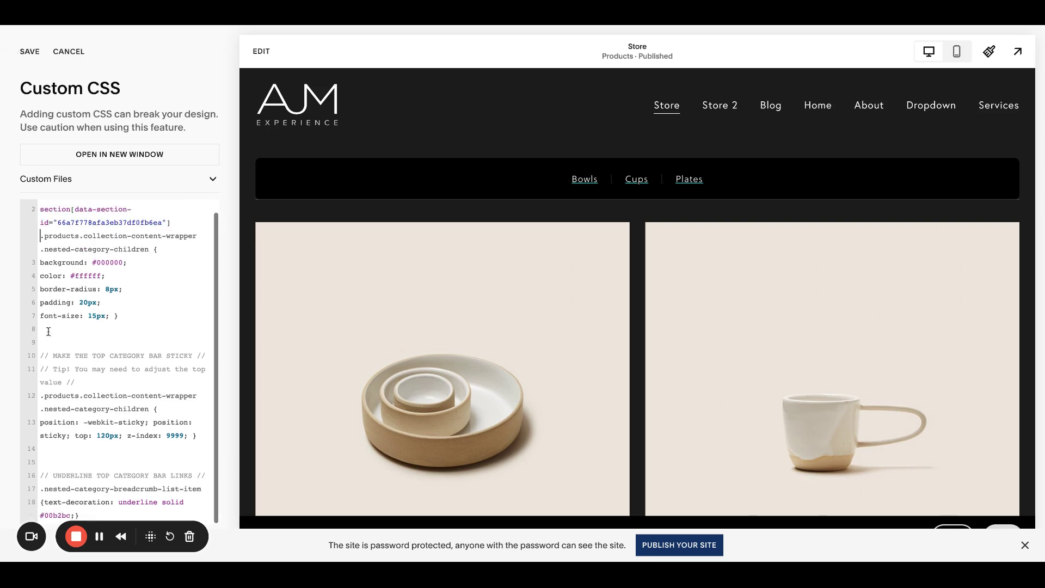
pyautogui.click(40, 396)
pyautogui.write('section[data-section-id="66a7f778afa3eb37df0fb6ea"]')
pyautogui.scroll(-1, 40, 397)
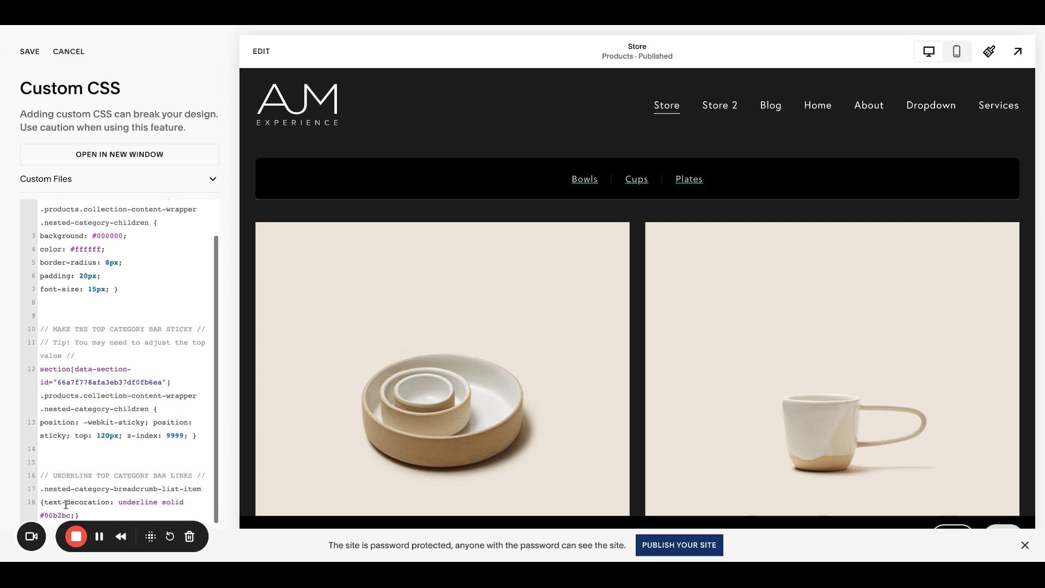
pyautogui.write('section[data-section-id="66a7f778afa3eb37df0fb6ea"]')
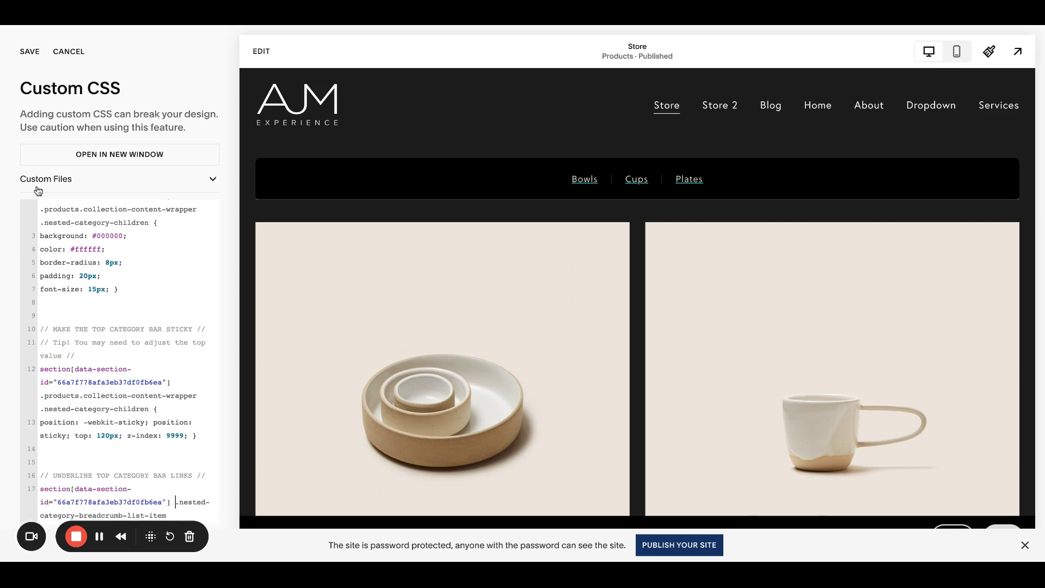
pyautogui.click(29, 51)
# Look over Store 2, then open the Store page and enter its edit mode
pyautogui.click(47, 54)
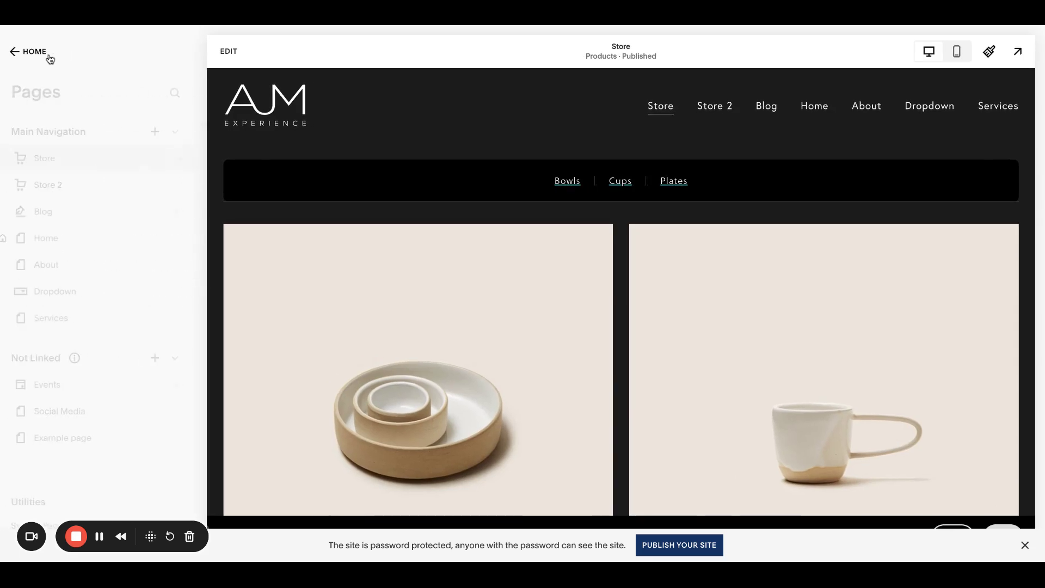
pyautogui.click(92, 186)
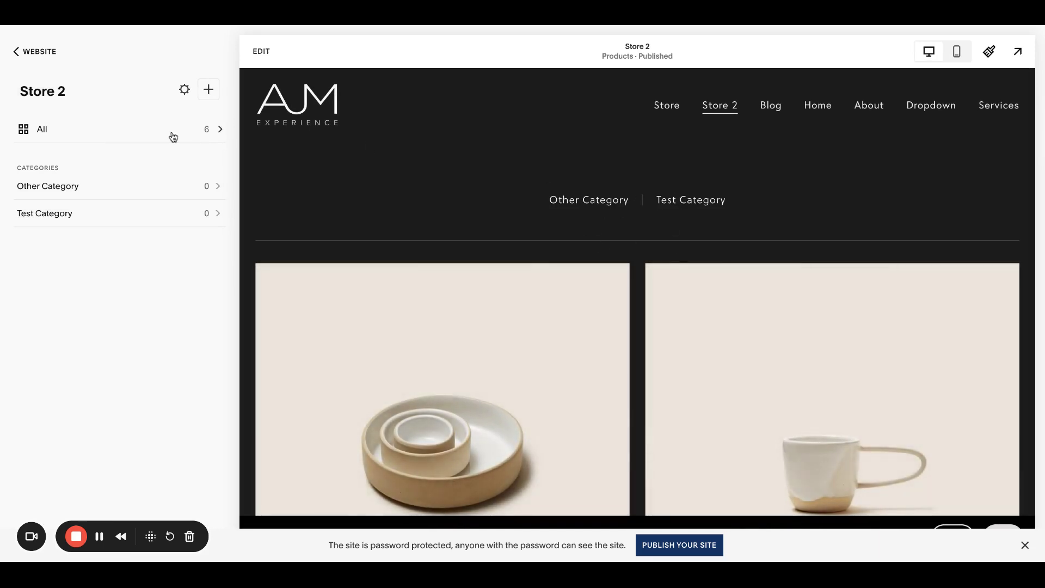
pyautogui.click(44, 52)
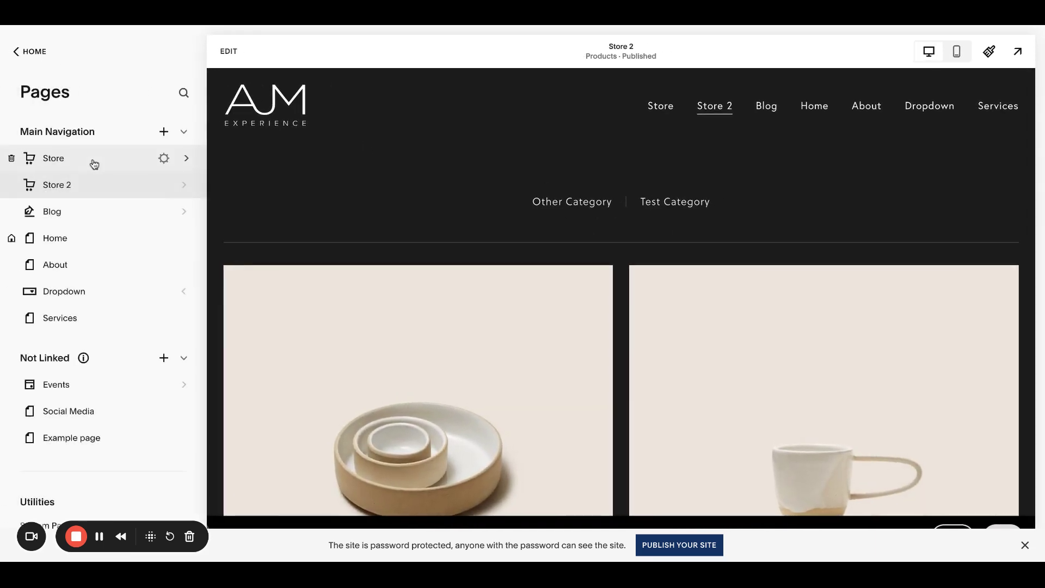
pyautogui.click(94, 163)
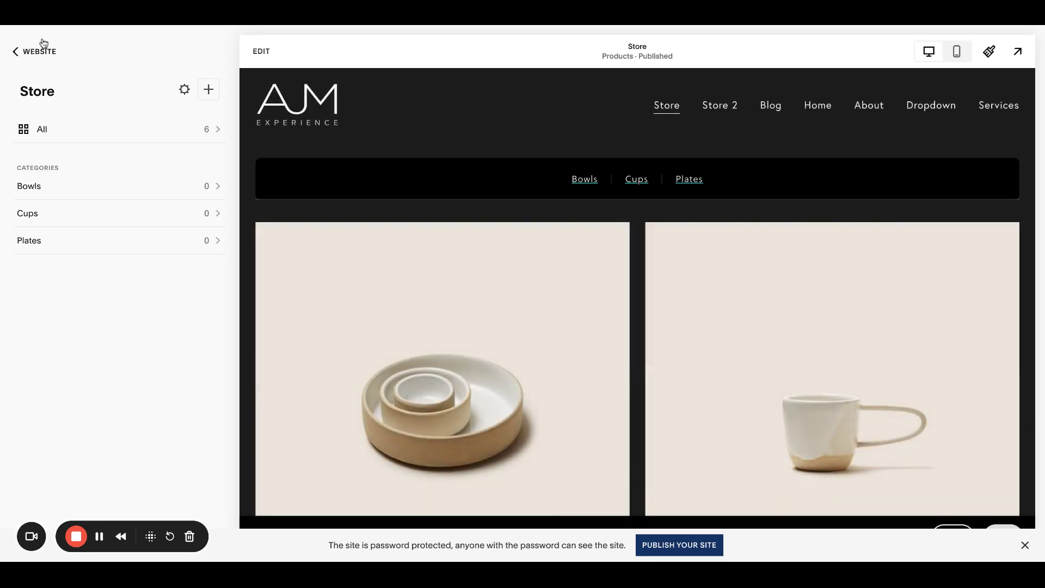
pyautogui.click(39, 51)
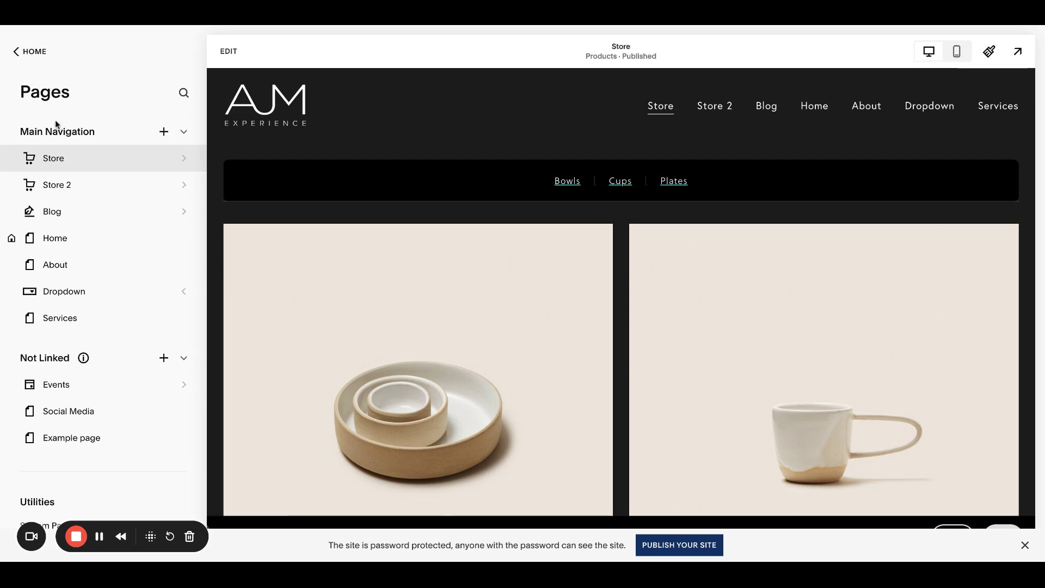
pyautogui.click(232, 53)
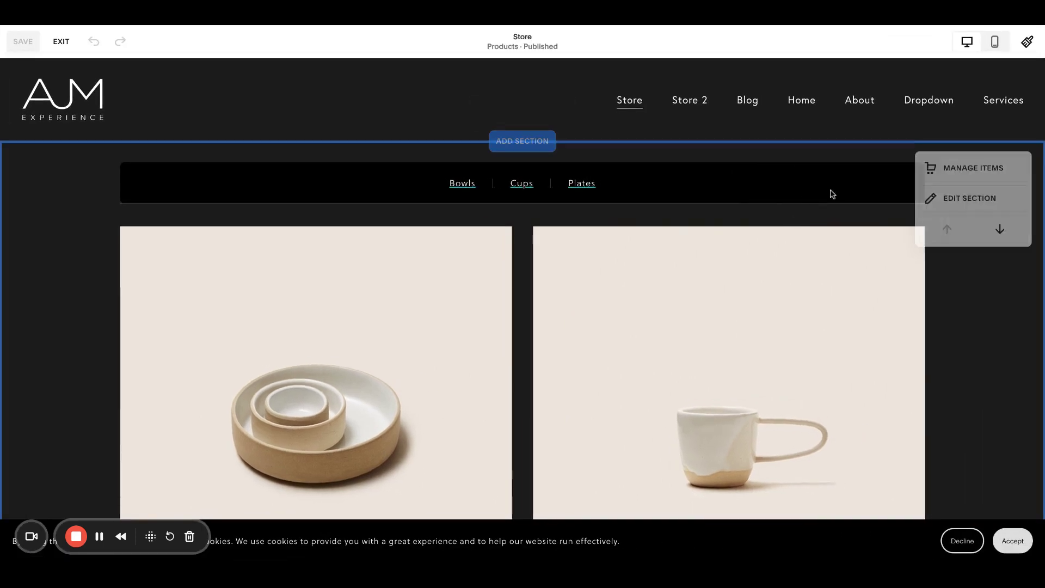
# Switch the store section's Categories Type to Sidebar and exit edit mode
pyautogui.click(961, 177)
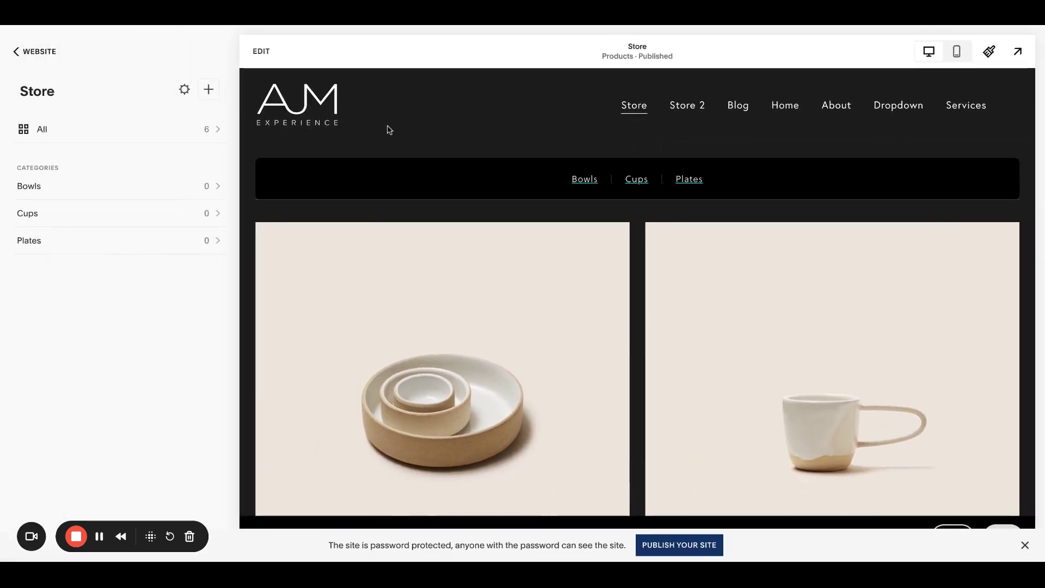
pyautogui.click(255, 47)
pyautogui.click(982, 195)
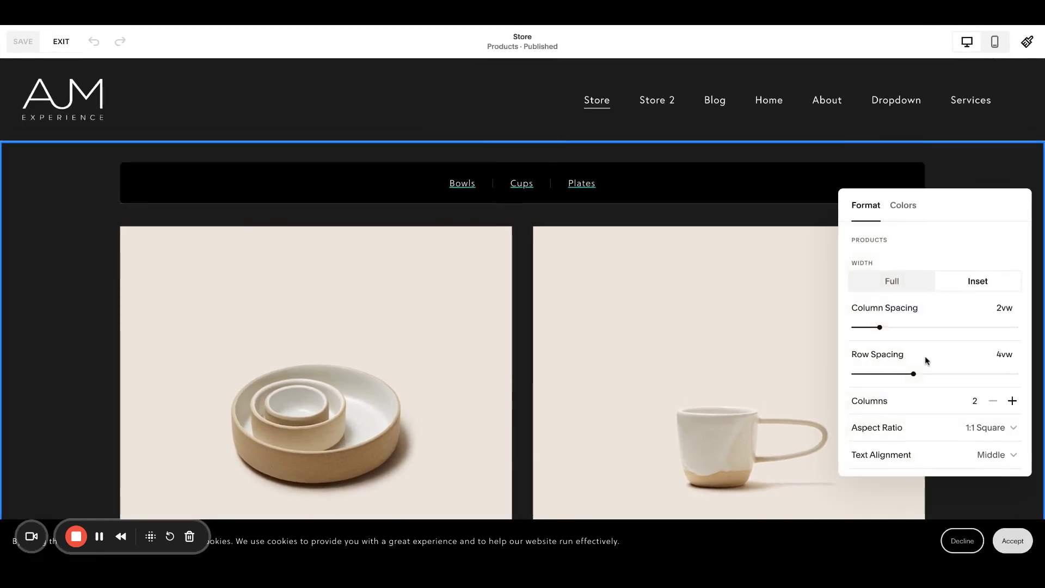
pyautogui.scroll(-5, 924, 359)
pyautogui.click(894, 369)
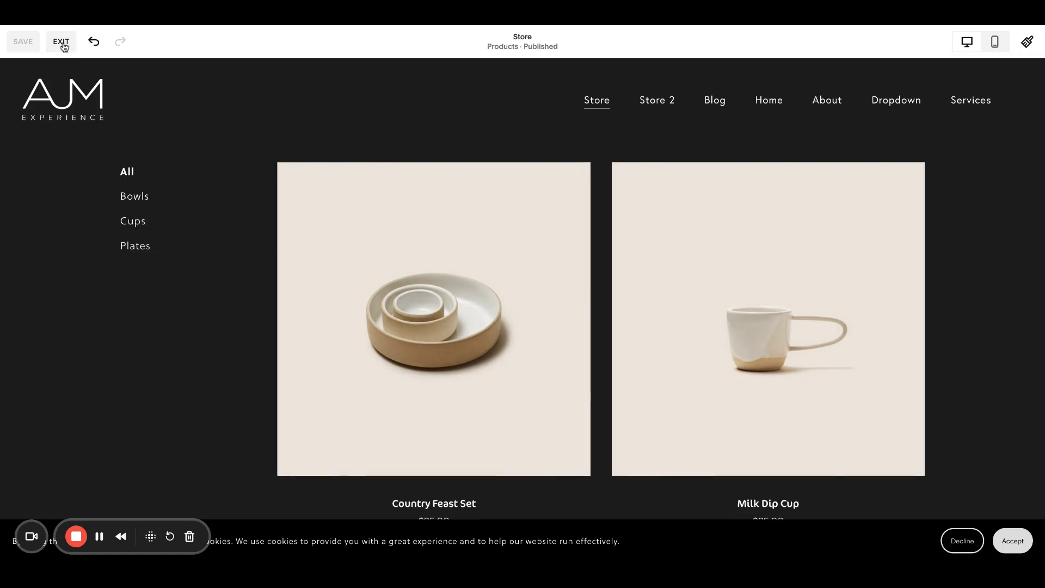
pyautogui.click(63, 44)
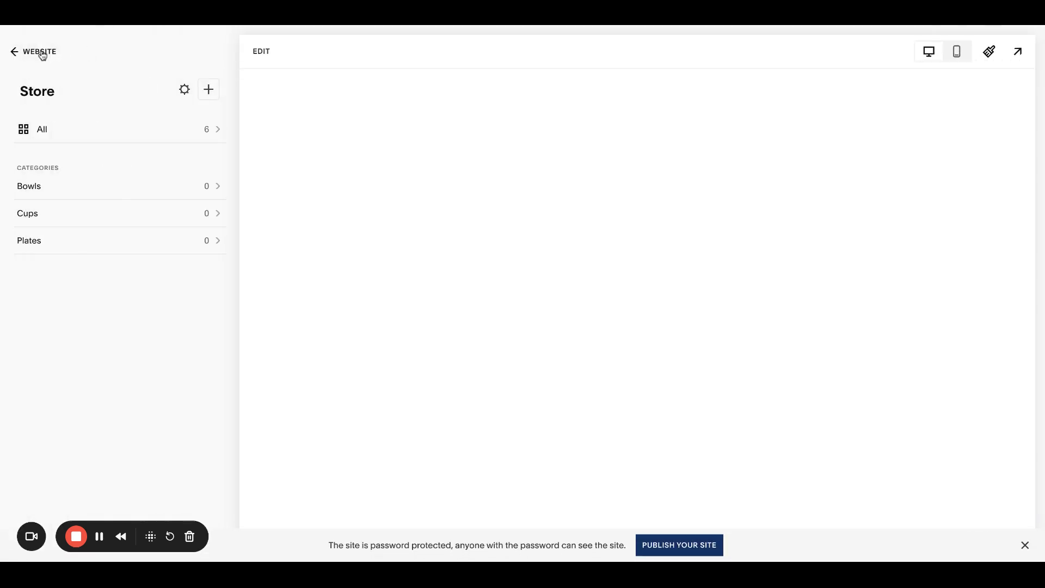
# Go from the site pages list to the Custom CSS editor under Website Tools
pyautogui.click(42, 54)
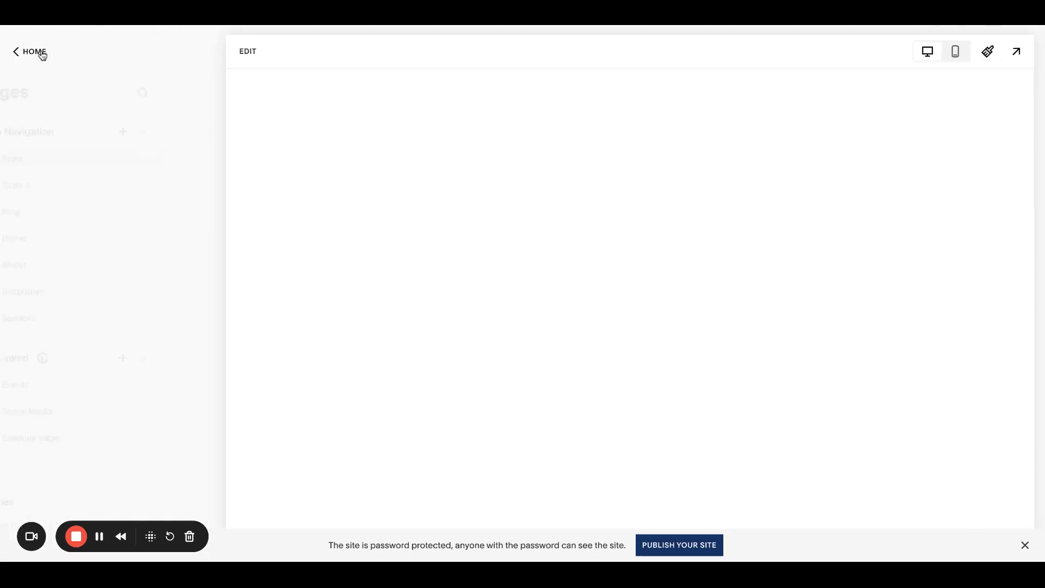
pyautogui.scroll(-2, 109, 390)
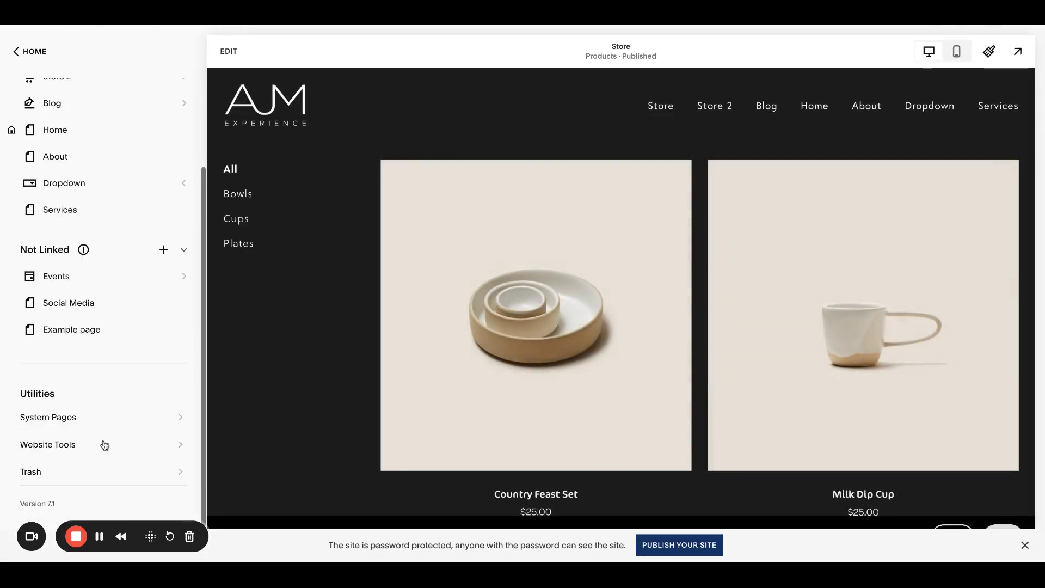
pyautogui.click(103, 444)
pyautogui.click(103, 151)
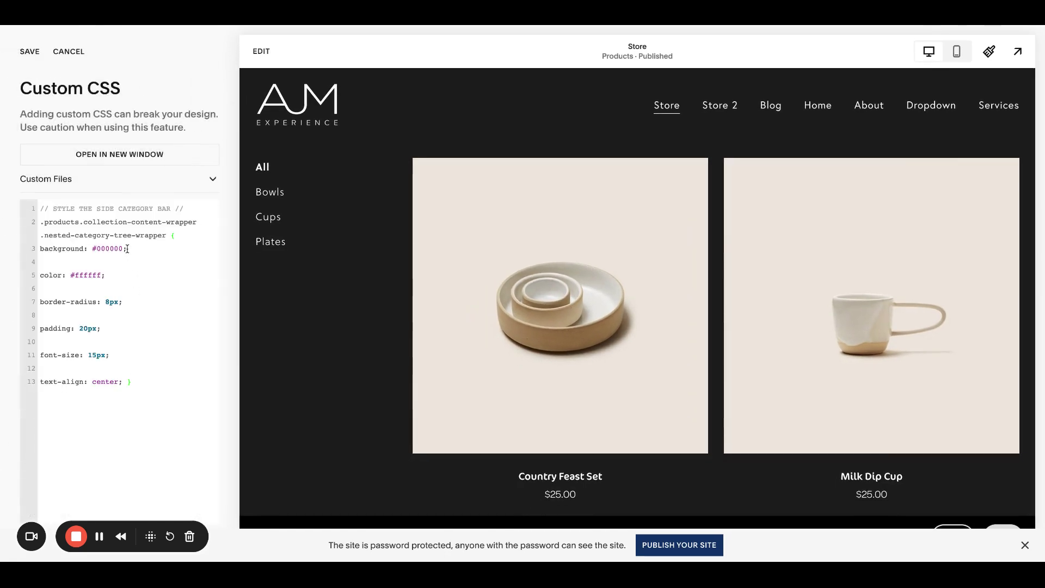
# Delete the blank lines between the side category bar's CSS declarations
pyautogui.click(122, 261)
pyautogui.press('BackSpace')
pyautogui.press('BackSpace')
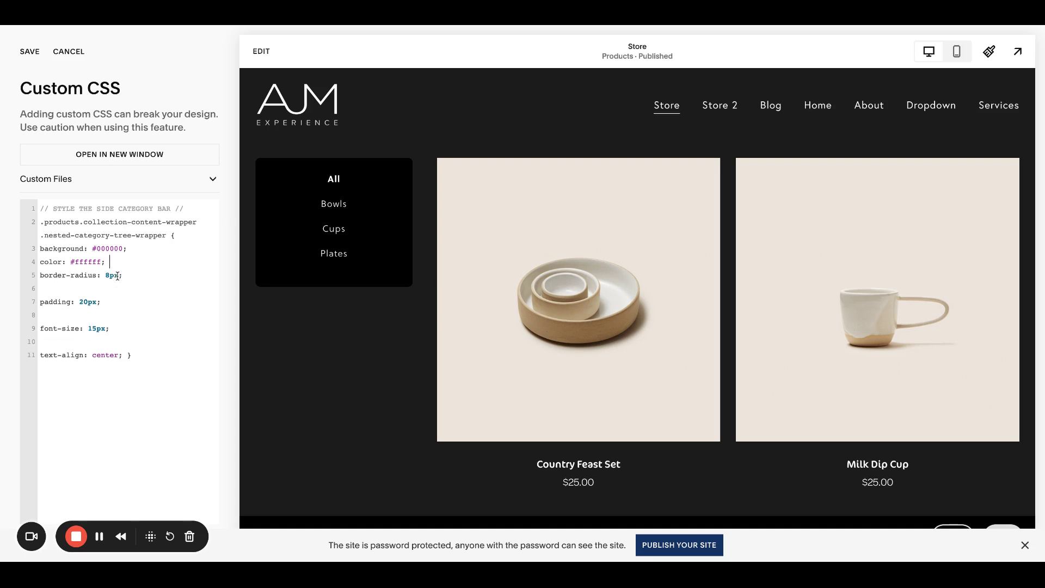
pyautogui.click(114, 288)
pyautogui.press('BackSpace')
pyautogui.click(113, 302)
pyautogui.press('BackSpace')
pyautogui.click(112, 316)
pyautogui.press('BackSpace')
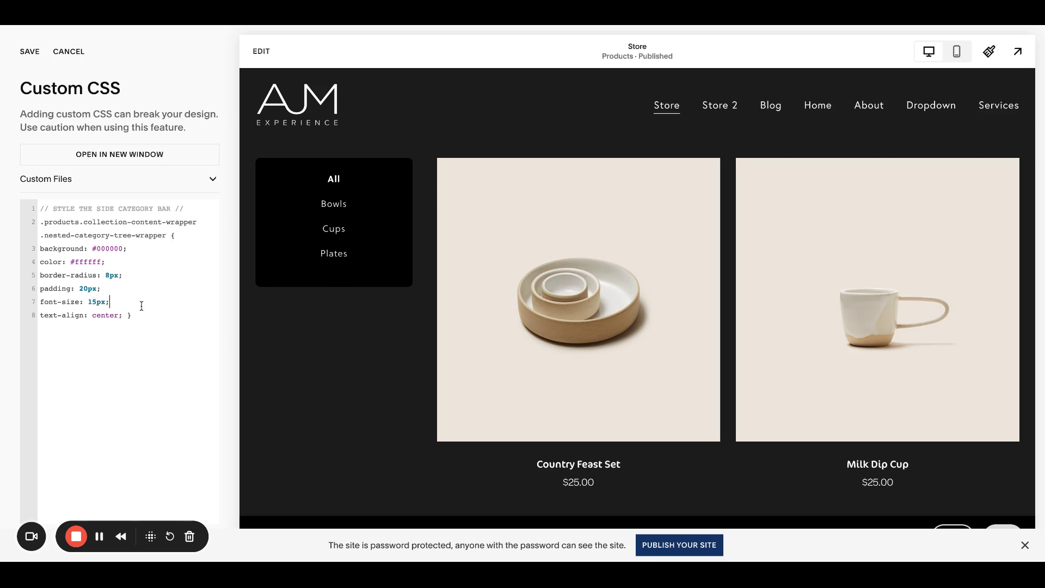
# Drop text-align: center and add a sticky .nested-category-tree-wrapper rule at top 120px, z-index 9999
pyautogui.moveTo(124, 316); pyautogui.dragTo(36, 317)
pyautogui.press('BackSpace')
pyautogui.press('BackSpace')
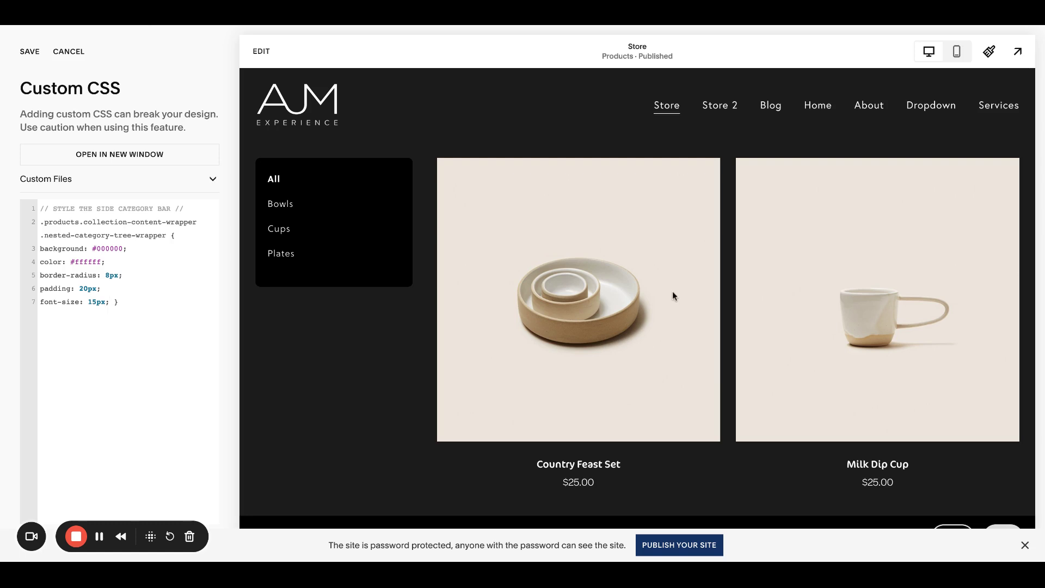
pyautogui.click(177, 324)
pyautogui.press('Return')
pyautogui.press('Return')
pyautogui.press('Return')
pyautogui.write('// MAKE THE SIDE CATEGORY BAR STICKY // // Tip! You may need to adjust the top value //  .products.collection-content-wrapper .nested-category-tree-wrapper { position: -webkit-sticky; position: sticky; top: 120px; z-index: 9999; }')
pyautogui.scroll(-5, 484, 330)
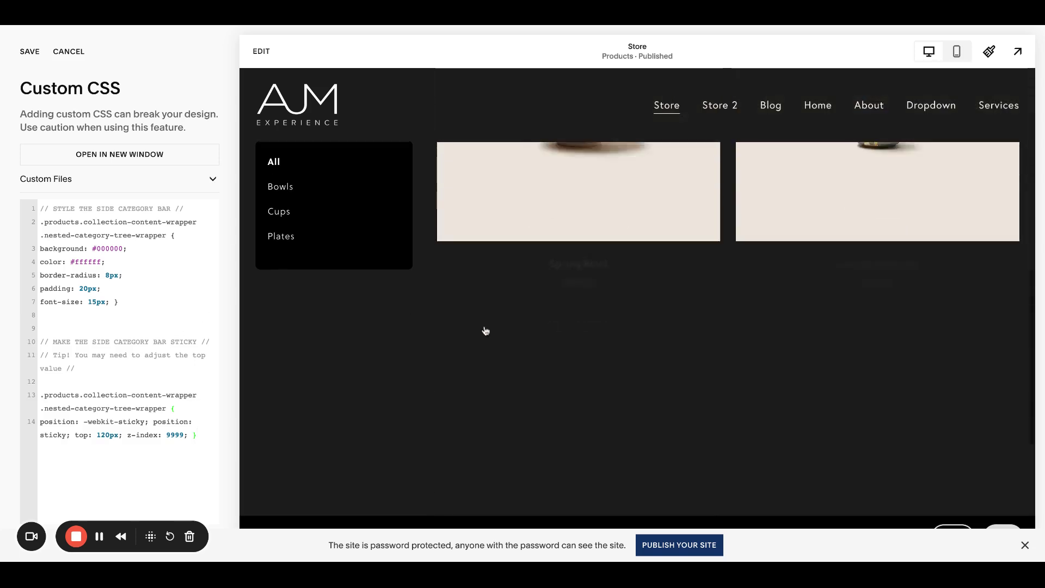
pyautogui.scroll(3, 483, 330)
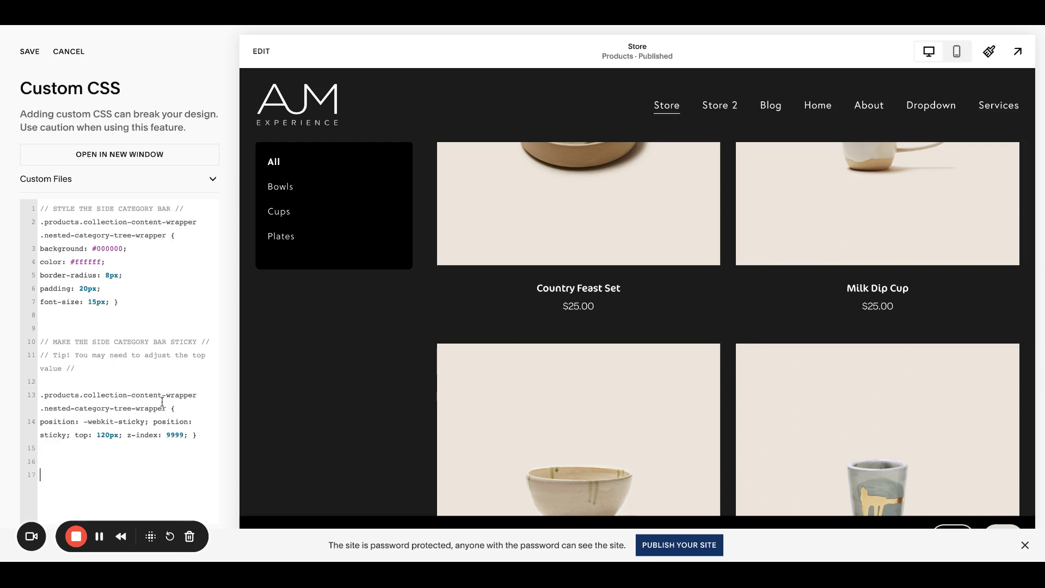
# Add a text-decoration: underline solid #00b2bc rule for the sidebar category links
pyautogui.write('// UNDERLINE SIDE CATEGORY BAR LINKS // .products.collection-content-wrapper .nested-category-tree-wrapper {text-decoration: underline solid #00b2bc;}')
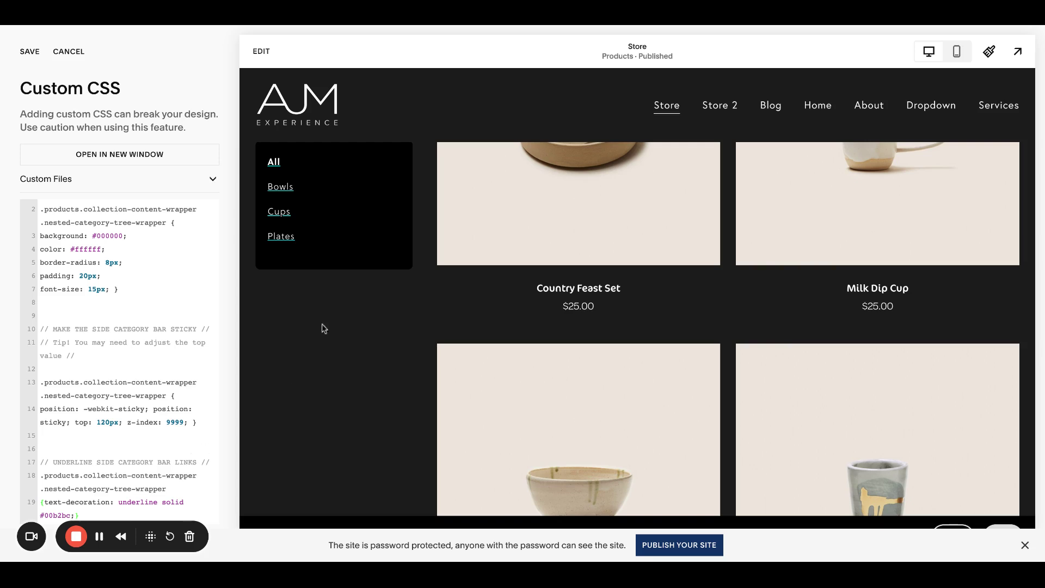
pyautogui.scroll(3, 324, 329)
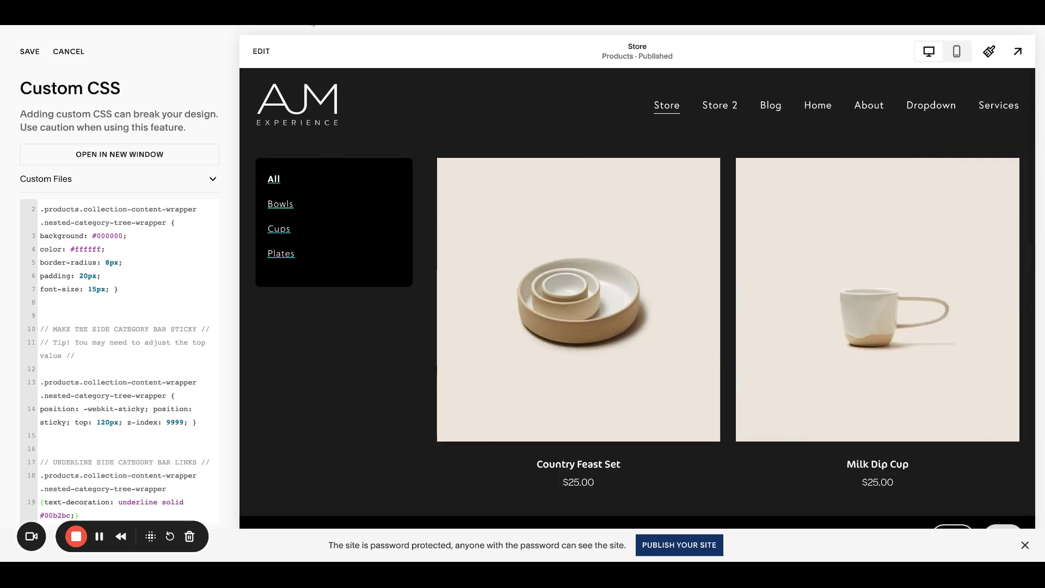